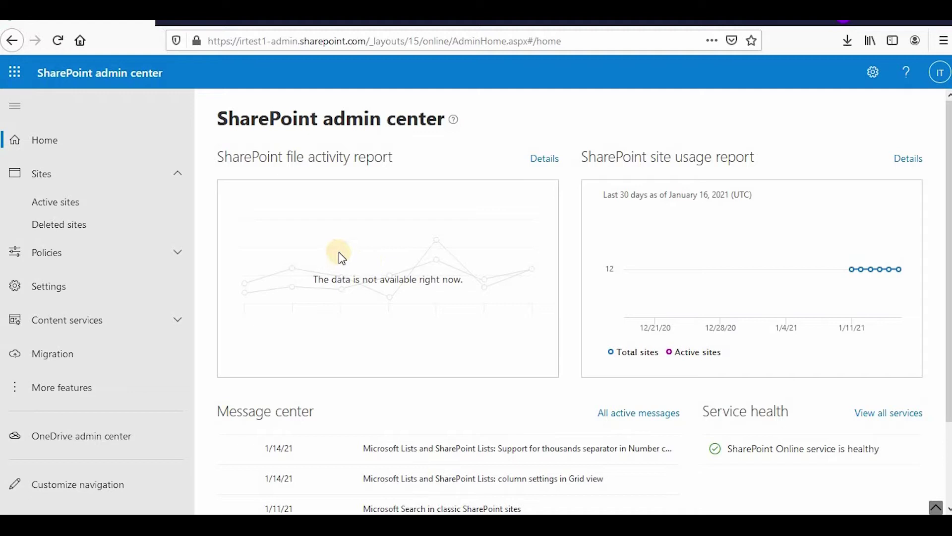
Open the More features page listing classic features such as User profiles
{"action": "left_click", "coordinate": [85, 387]}
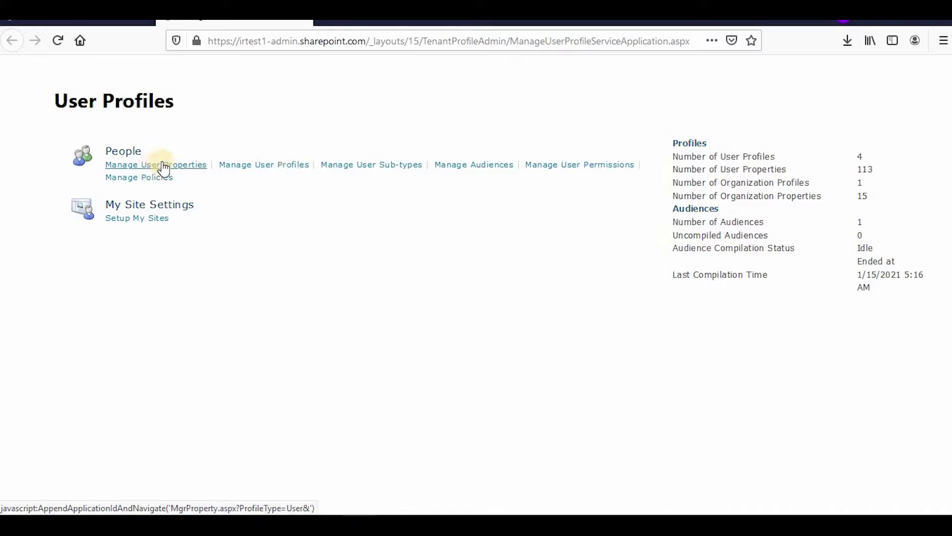
Open Manage User Properties, browse the property list, and start a new property
{"action": "left_click", "coordinate": [193, 169]}
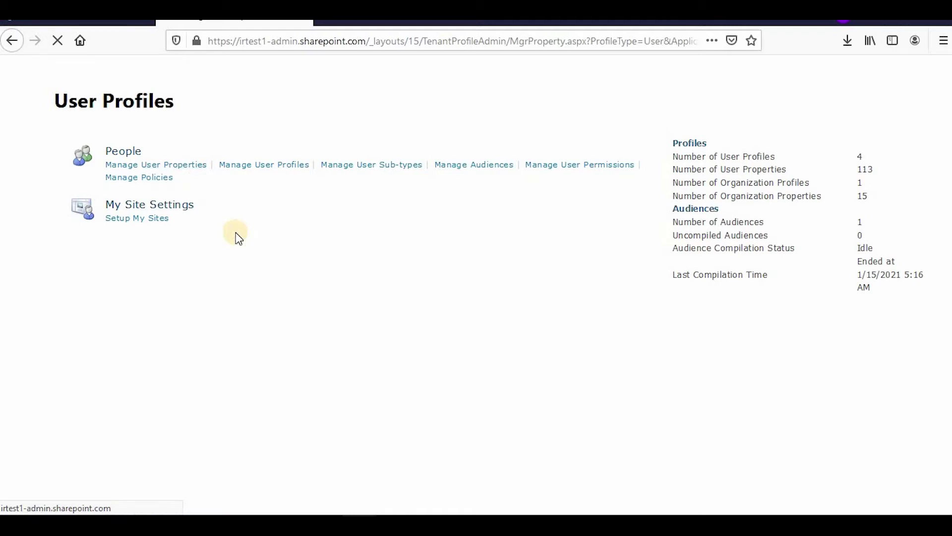
{"action": "scroll", "coordinate": [114, 273], "scroll_direction": "down", "scroll_amount": 6}
{"action": "scroll", "coordinate": [114, 273], "scroll_direction": "down", "scroll_amount": 3}
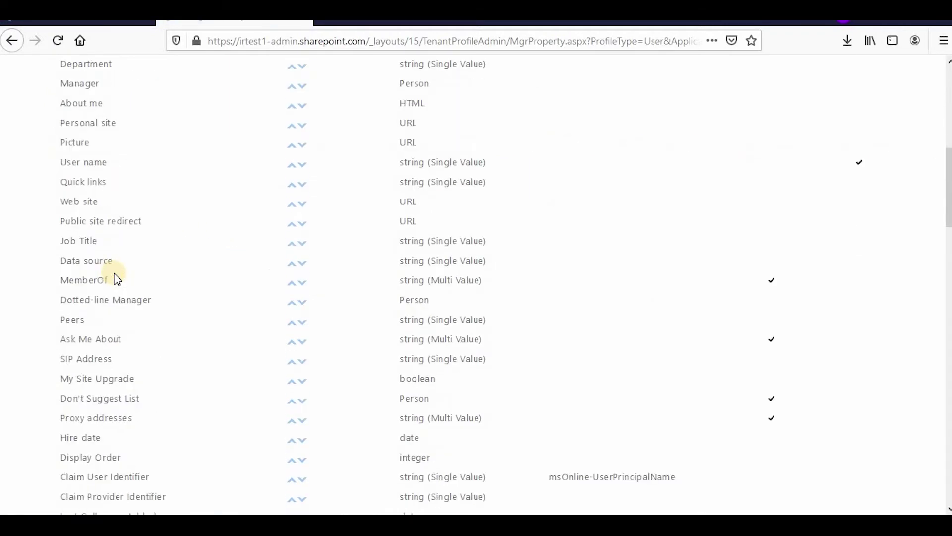
{"action": "scroll", "coordinate": [160, 246], "scroll_direction": "down", "scroll_amount": 14}
{"action": "scroll", "coordinate": [165, 260], "scroll_direction": "down", "scroll_amount": 7}
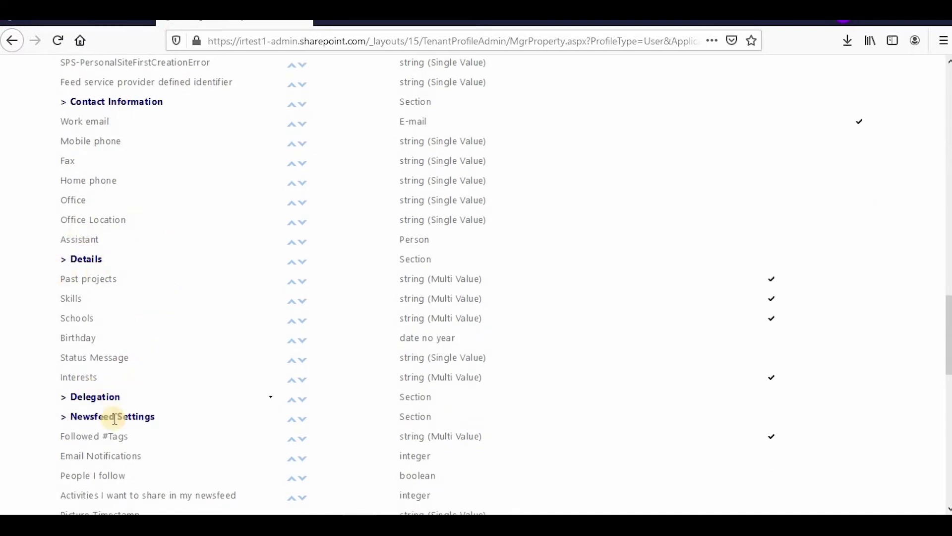
{"action": "scroll", "coordinate": [148, 412], "scroll_direction": "down", "scroll_amount": 11}
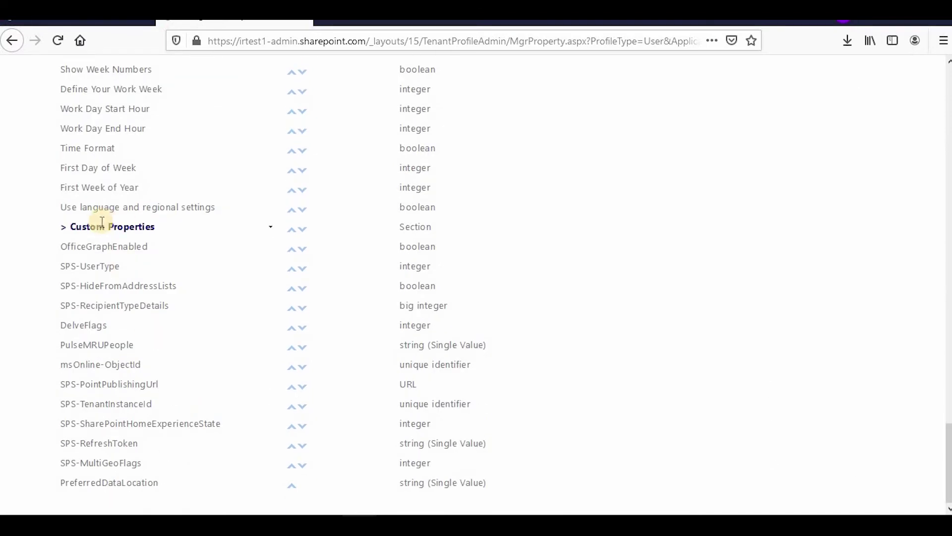
{"action": "scroll", "coordinate": [187, 389], "scroll_direction": "up", "scroll_amount": 15}
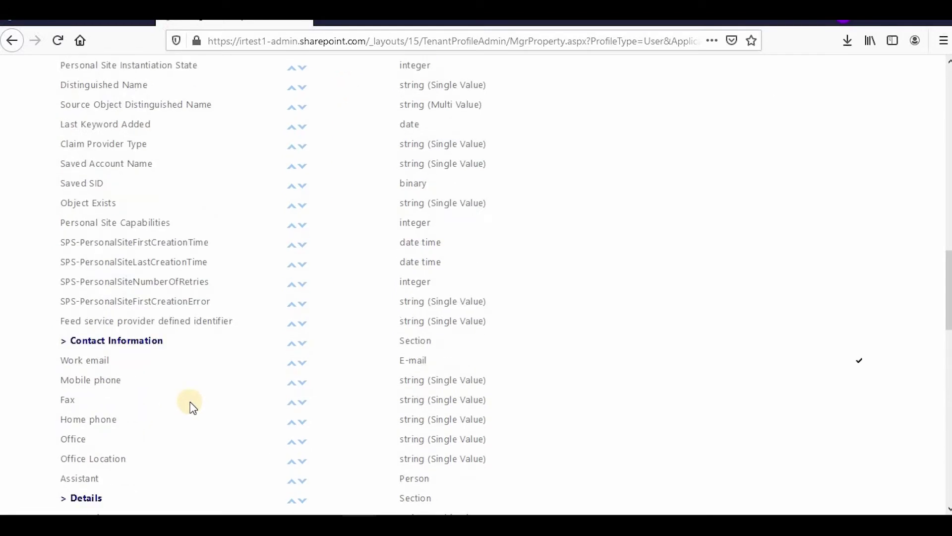
{"action": "scroll", "coordinate": [190, 406], "scroll_direction": "up", "scroll_amount": 18}
{"action": "left_click", "coordinate": [95, 183]}
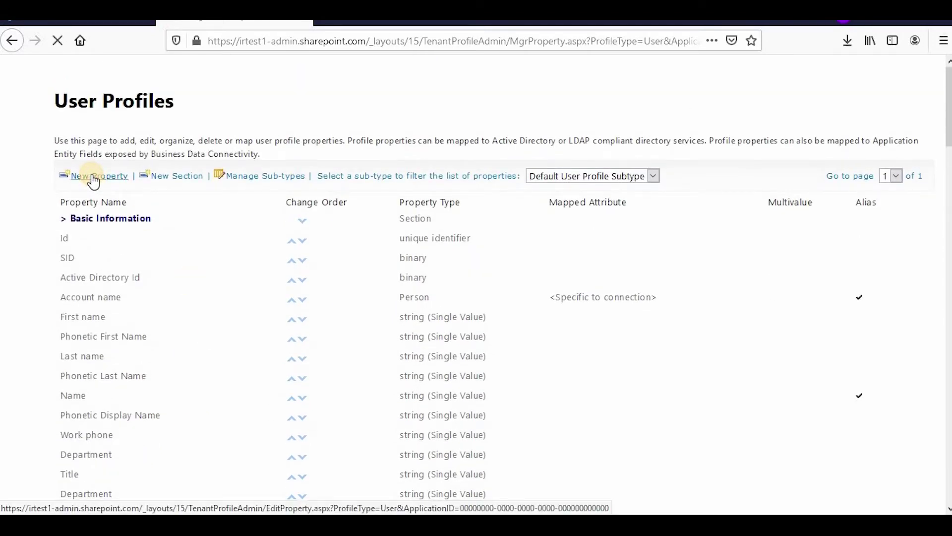
Enter Division as Name and Display Name, keeping type string (Single Value)
{"action": "left_click", "coordinate": [395, 219]}
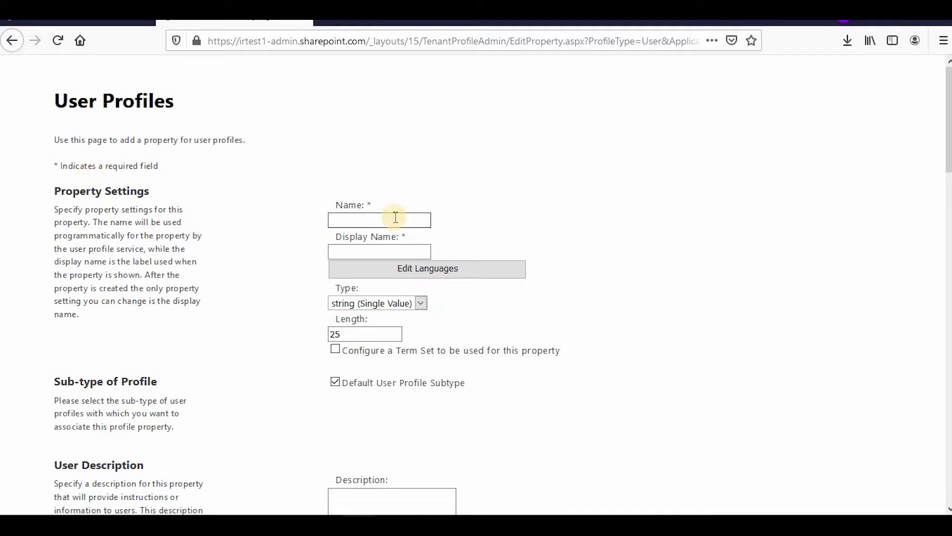
{"action": "type", "text": "Division"}
{"action": "left_click", "coordinate": [372, 223]}
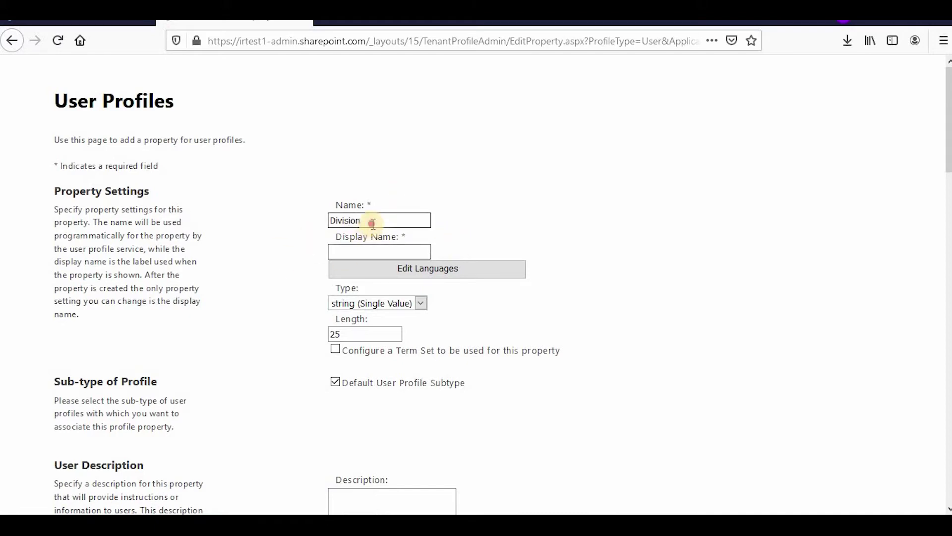
{"action": "left_click_drag", "start_coordinate": [372, 224], "coordinate": [297, 218]}
{"action": "key", "text": "ctrl+c"}
{"action": "left_click", "coordinate": [350, 253]}
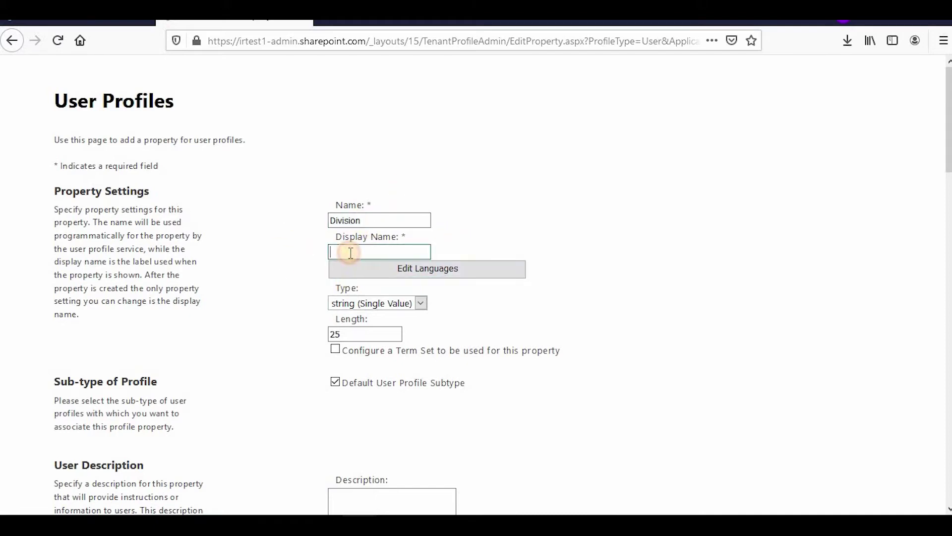
{"action": "key", "text": "ctrl+v"}
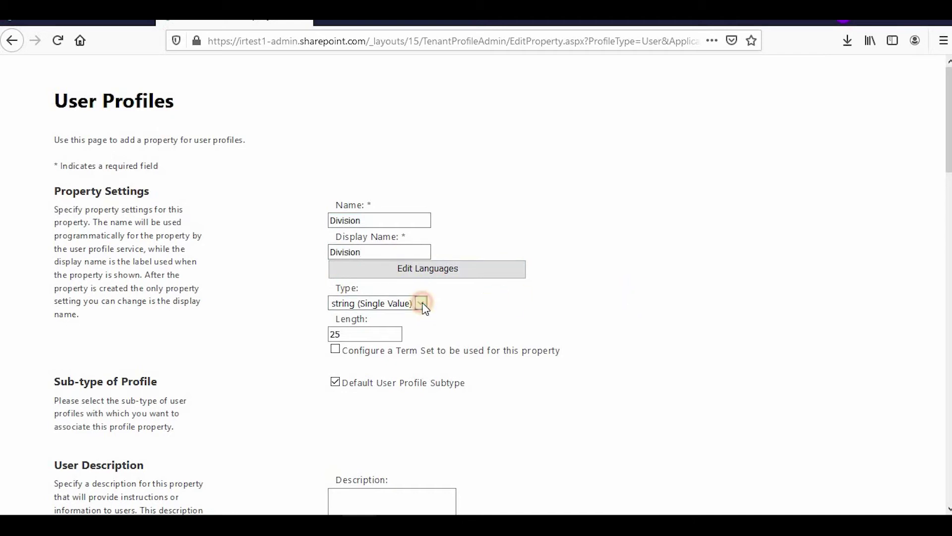
{"action": "left_click", "coordinate": [421, 303]}
{"action": "left_click", "coordinate": [340, 334]}
{"action": "left_click_drag", "start_coordinate": [341, 334], "coordinate": [294, 333]}
Set Division's length to 50, policy to Optional and default privacy to Only Me
{"action": "type", "text": "50"}
{"action": "scroll", "coordinate": [622, 358], "scroll_direction": "down", "scroll_amount": 5}
{"action": "left_click", "coordinate": [382, 227]}
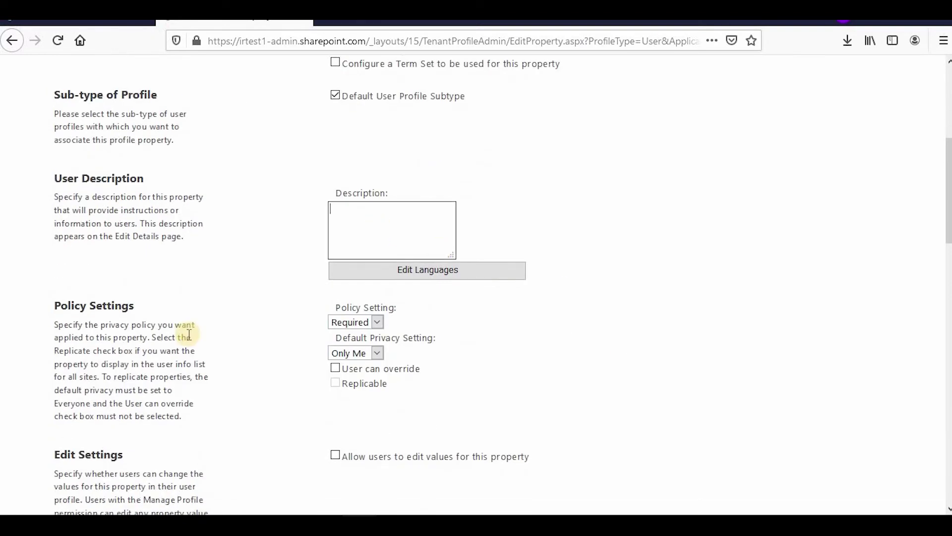
{"action": "scroll", "coordinate": [189, 335], "scroll_direction": "down", "scroll_amount": 2}
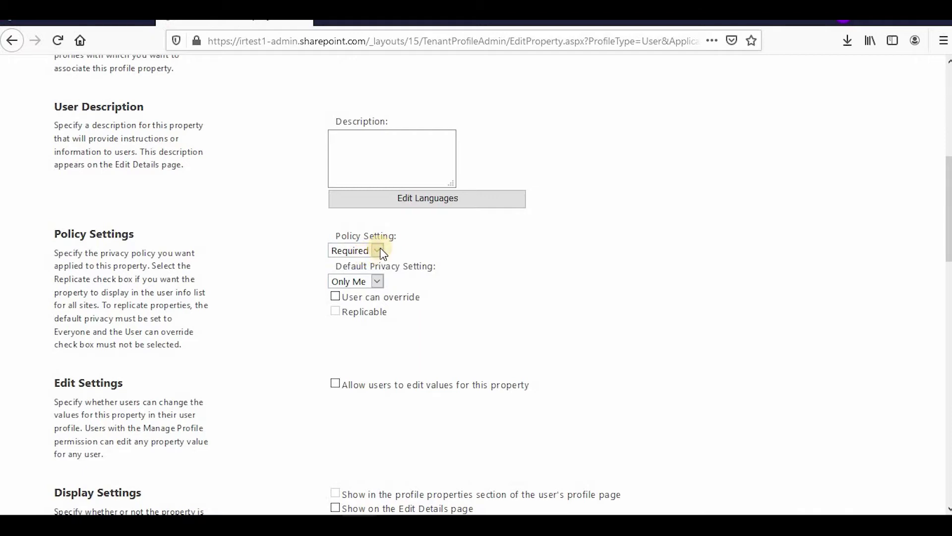
{"action": "left_click", "coordinate": [381, 251]}
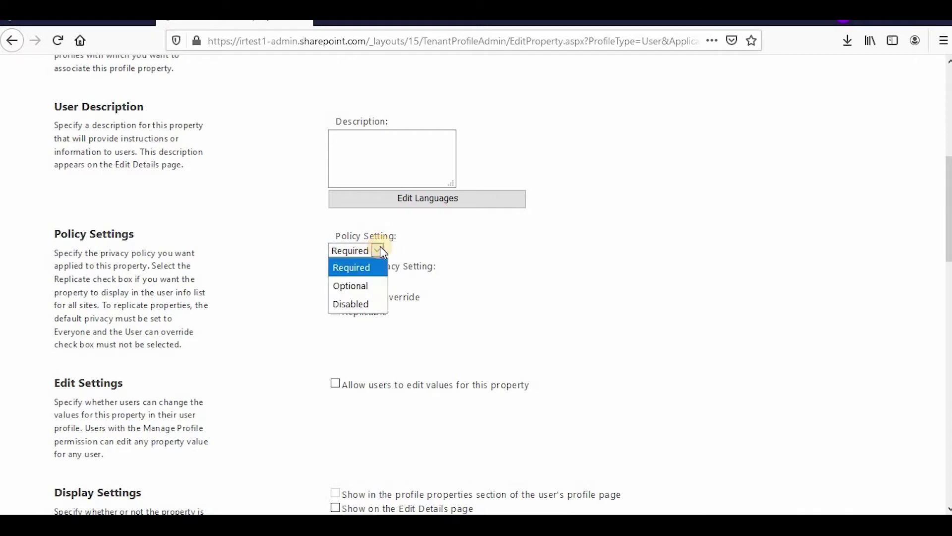
{"action": "left_click", "coordinate": [368, 281]}
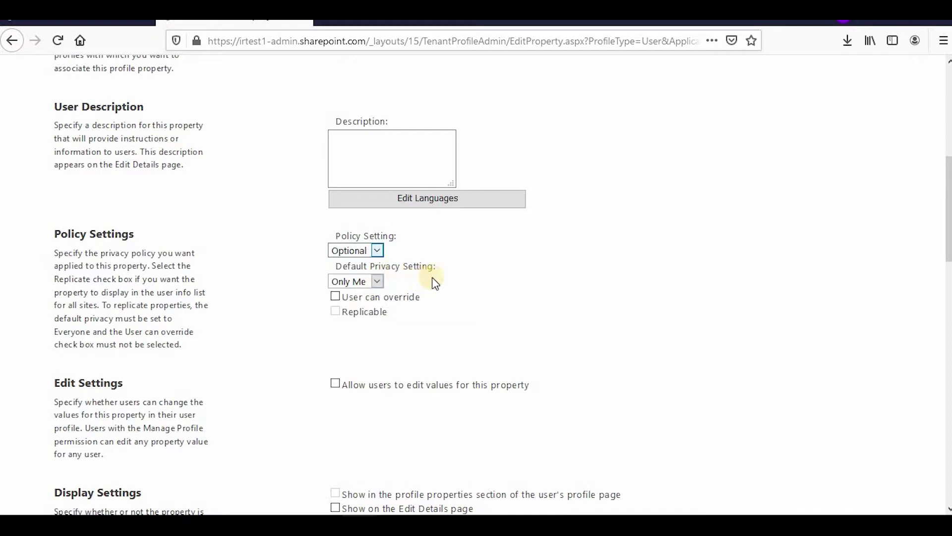
{"action": "left_click", "coordinate": [376, 281]}
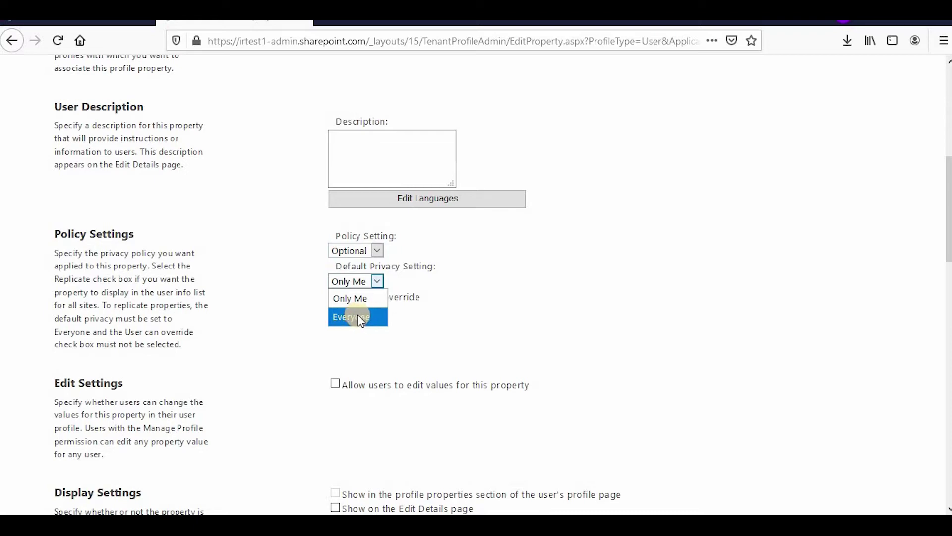
{"action": "left_click", "coordinate": [366, 297]}
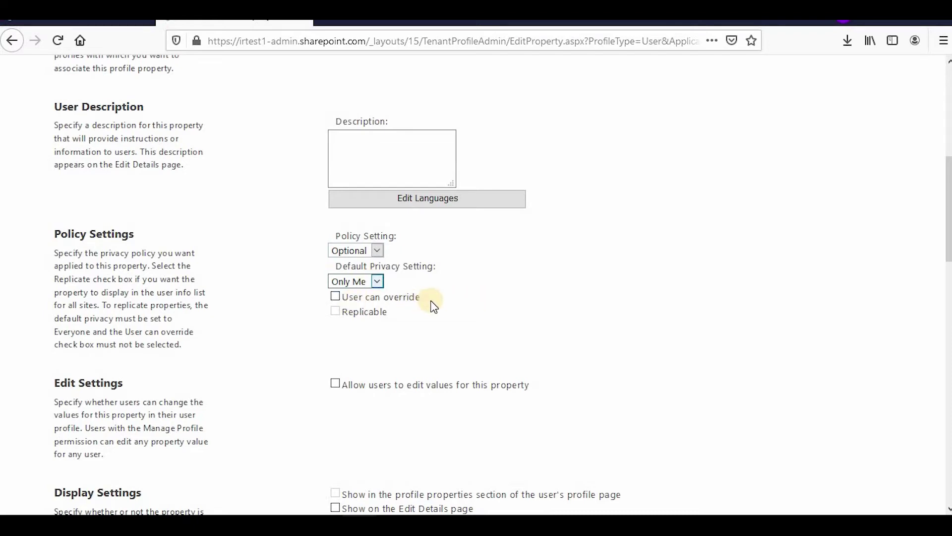
Allow users to edit Division's values and show it on the Edit Details page
{"action": "scroll", "coordinate": [443, 323], "scroll_direction": "down", "scroll_amount": 3}
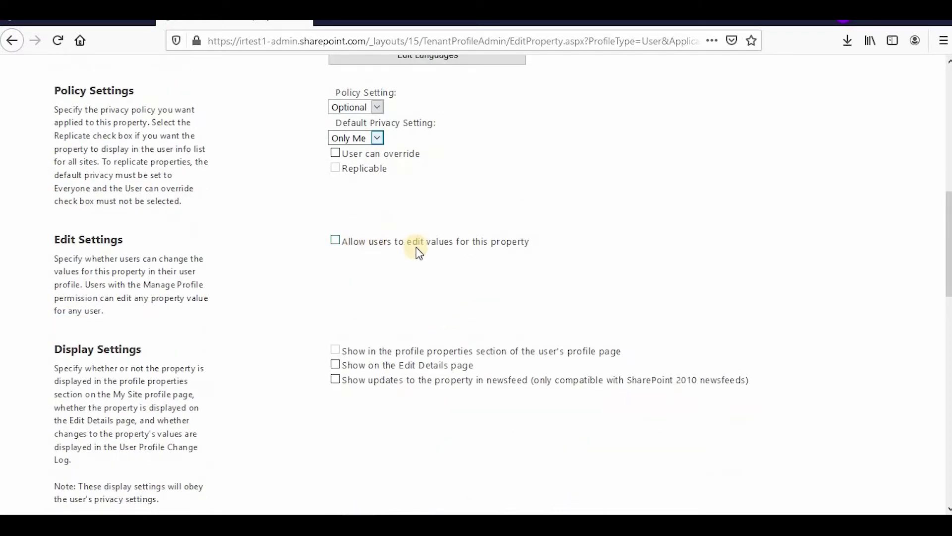
{"action": "left_click", "coordinate": [336, 239]}
{"action": "scroll", "coordinate": [561, 263], "scroll_direction": "down", "scroll_amount": 1}
{"action": "scroll", "coordinate": [560, 265], "scroll_direction": "down", "scroll_amount": 3}
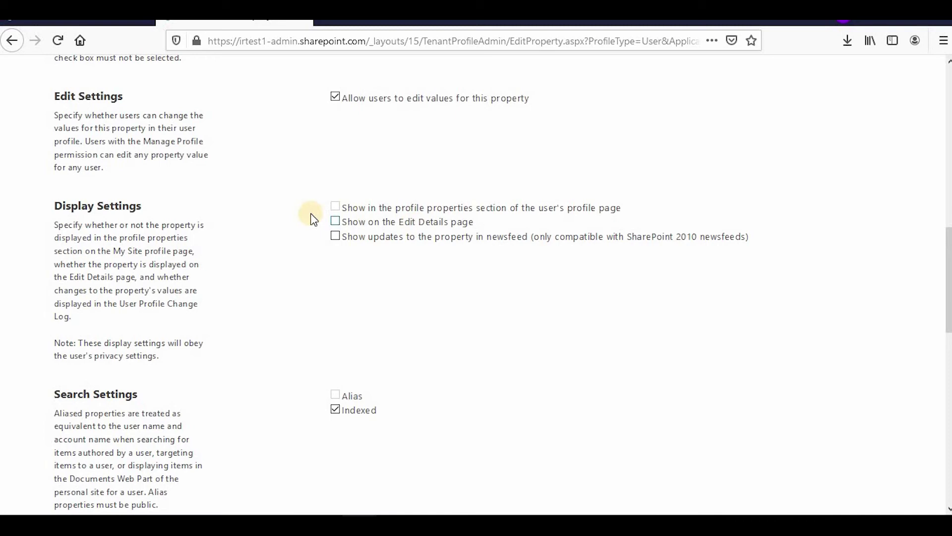
{"action": "left_click", "coordinate": [335, 221]}
{"action": "scroll", "coordinate": [457, 274], "scroll_direction": "down", "scroll_amount": 5}
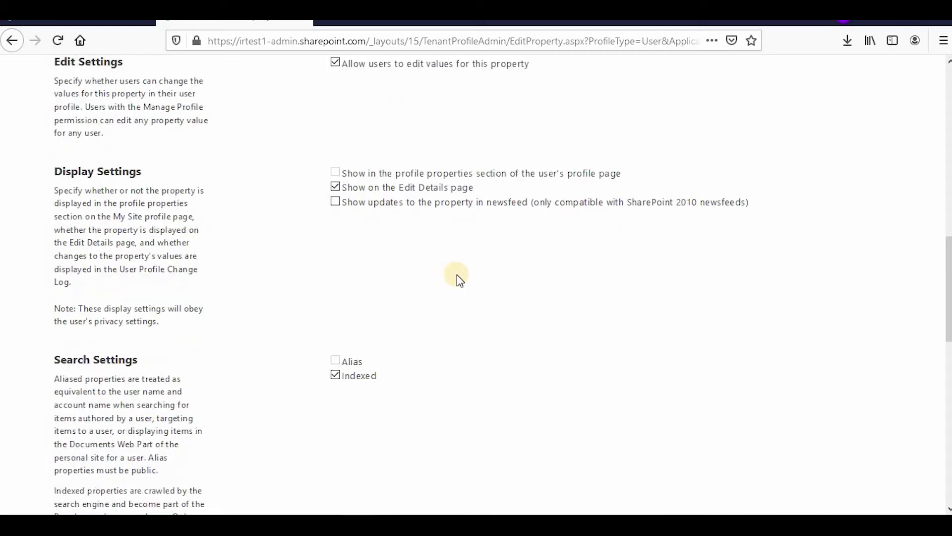
{"action": "scroll", "coordinate": [459, 274], "scroll_direction": "down", "scroll_amount": 4}
{"action": "scroll", "coordinate": [392, 312], "scroll_direction": "down", "scroll_amount": 3}
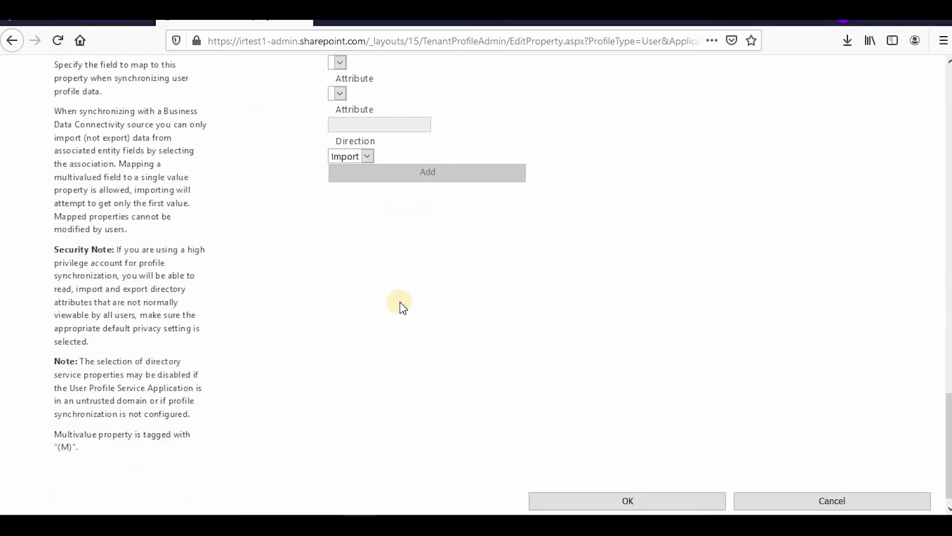
Save the Division property and move it up within Custom Properties
{"action": "left_click", "coordinate": [611, 483]}
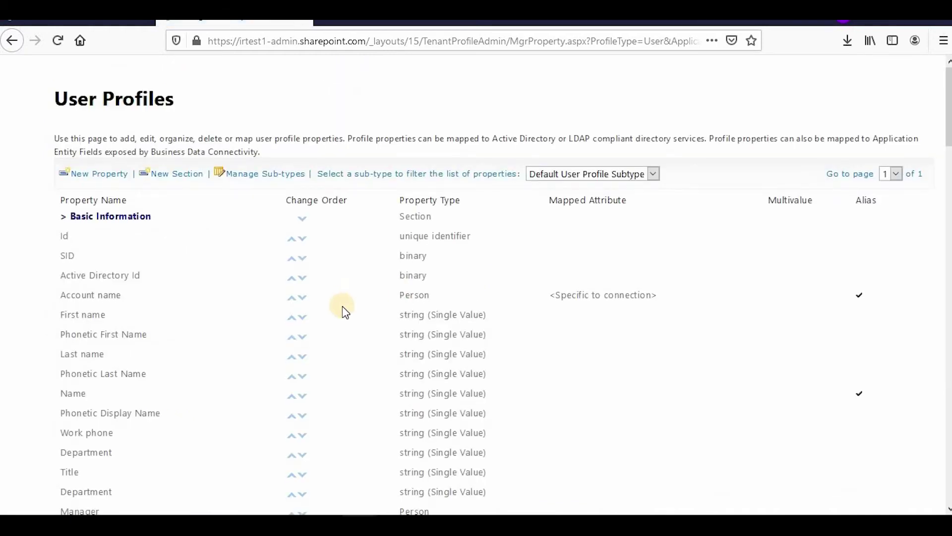
{"action": "scroll", "coordinate": [347, 317], "scroll_direction": "down", "scroll_amount": 15}
{"action": "scroll", "coordinate": [369, 333], "scroll_direction": "down", "scroll_amount": 20}
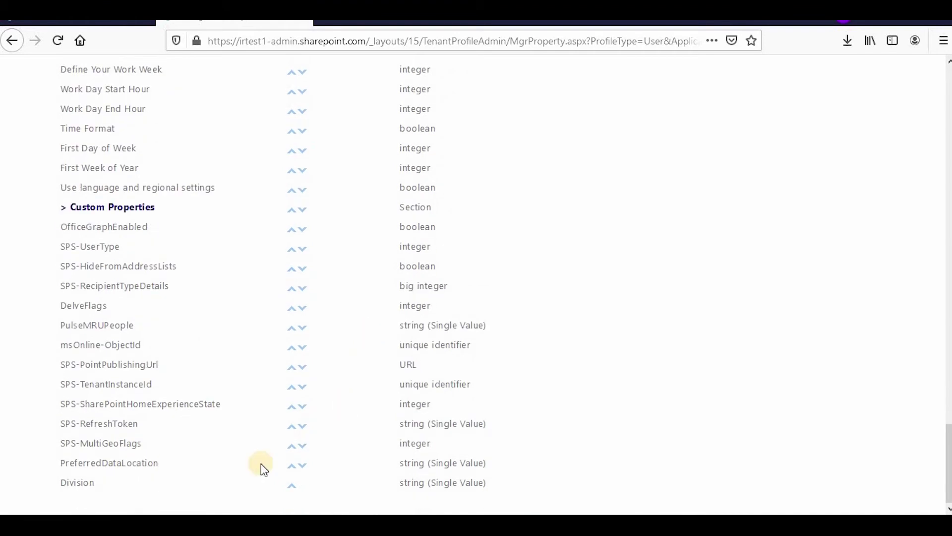
{"action": "left_click", "coordinate": [293, 484]}
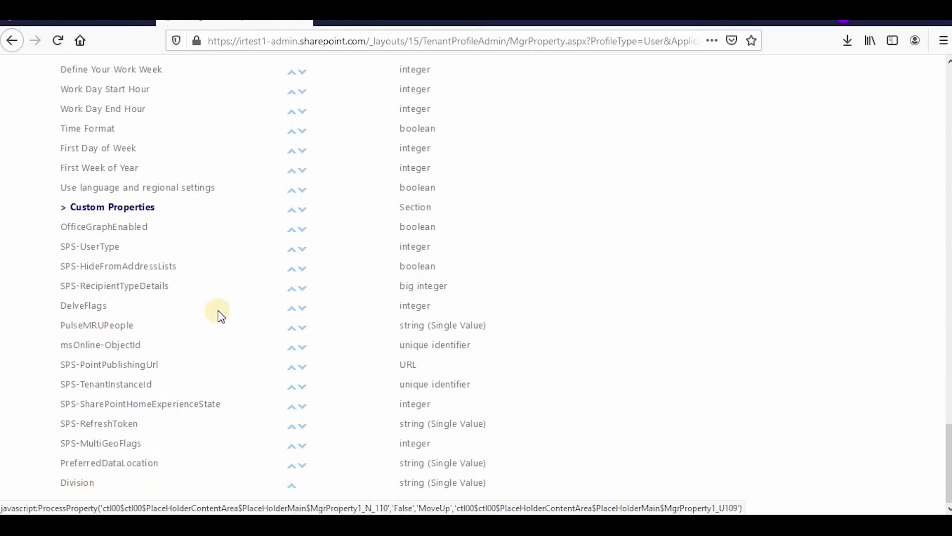
{"action": "scroll", "coordinate": [218, 312], "scroll_direction": "up", "scroll_amount": 15}
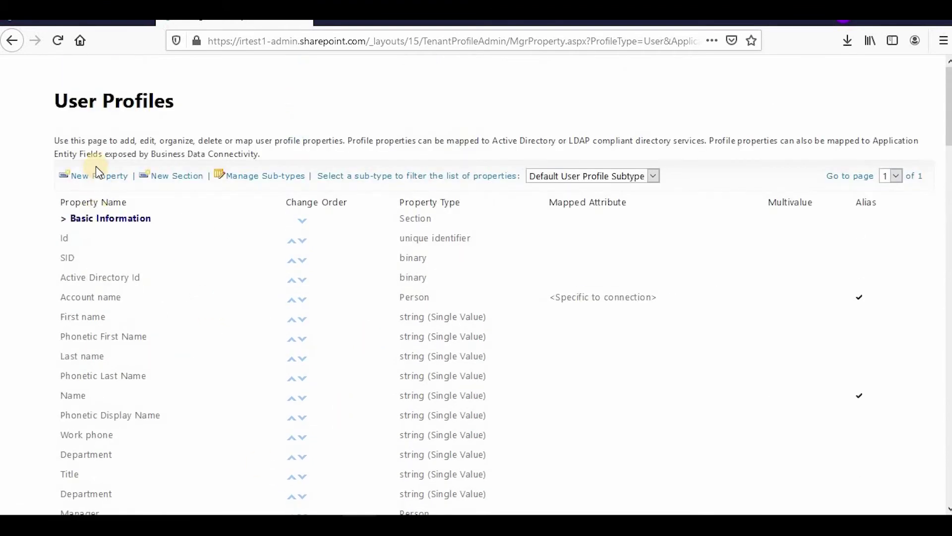
Create a new property with Name and Display Name Directorate and length 50
{"action": "left_click", "coordinate": [101, 180]}
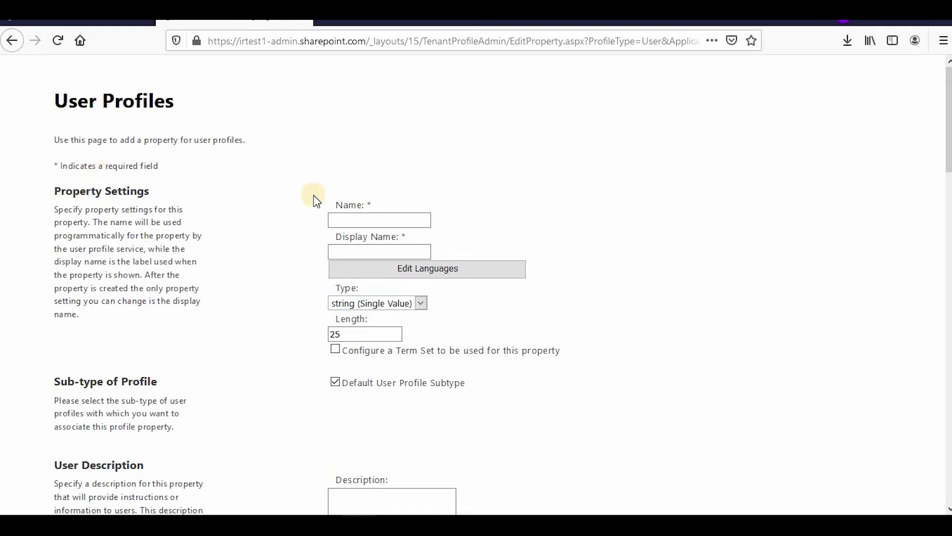
{"action": "left_click", "coordinate": [366, 220]}
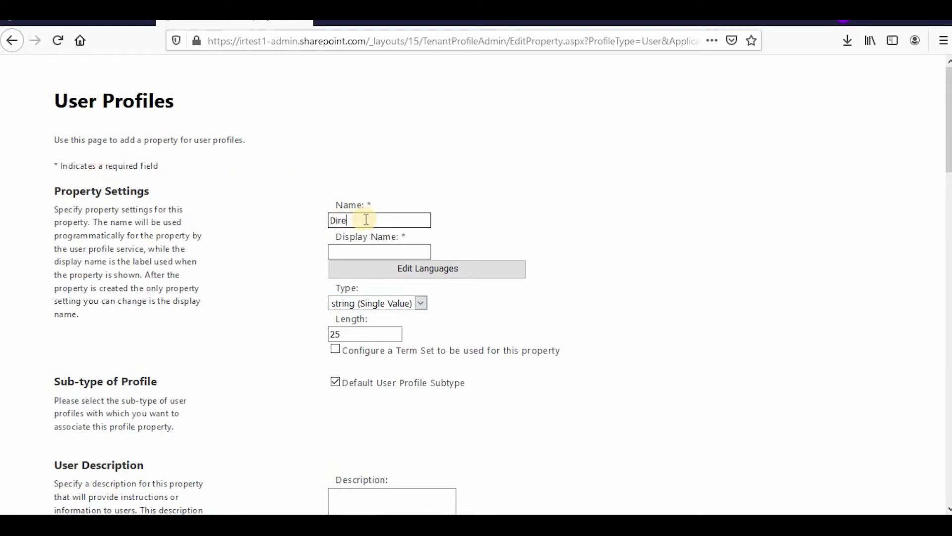
{"action": "type", "text": "Directorate"}
{"action": "double_click", "coordinate": [362, 219]}
{"action": "key", "text": "ctrl+c"}
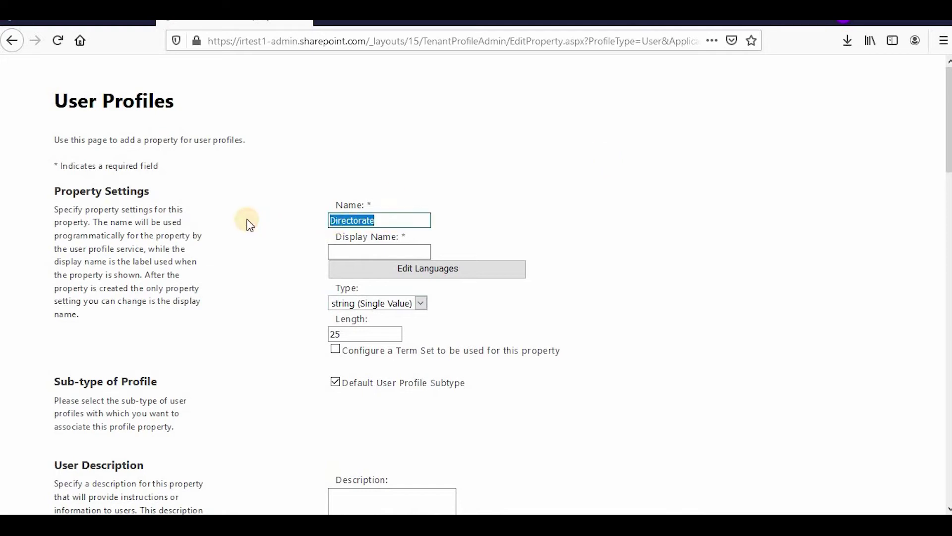
{"action": "left_click", "coordinate": [359, 253]}
{"action": "key", "text": "ctrl+v"}
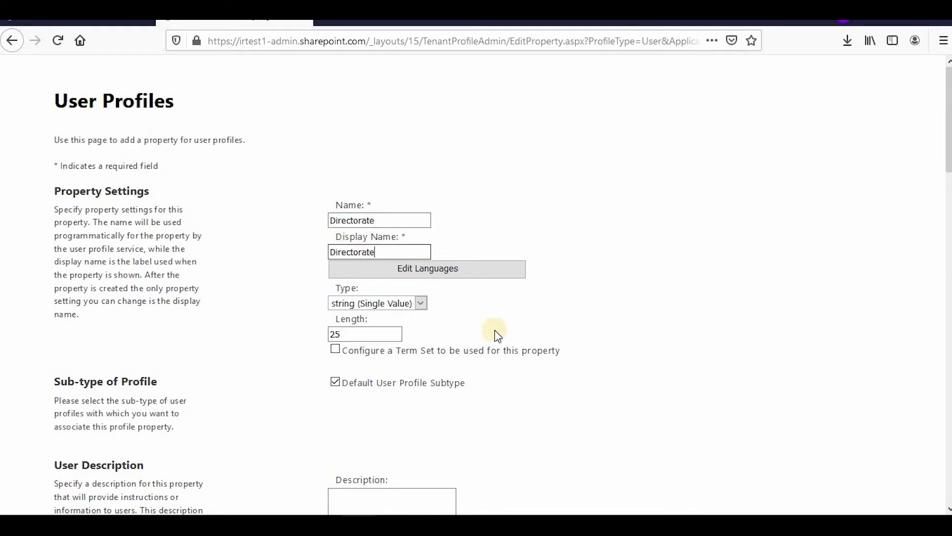
{"action": "double_click", "coordinate": [380, 334]}
{"action": "key", "text": "BackSpace"}
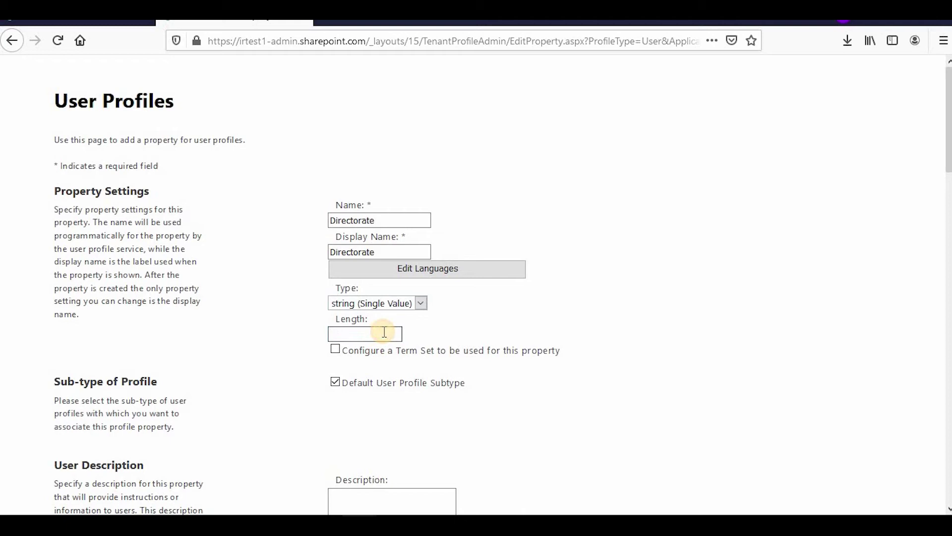
{"action": "type", "text": "50"}
Make Directorate Optional, Only Me, user-editable, shown on Edit Details, and save it
{"action": "scroll", "coordinate": [494, 343], "scroll_direction": "down", "scroll_amount": 8}
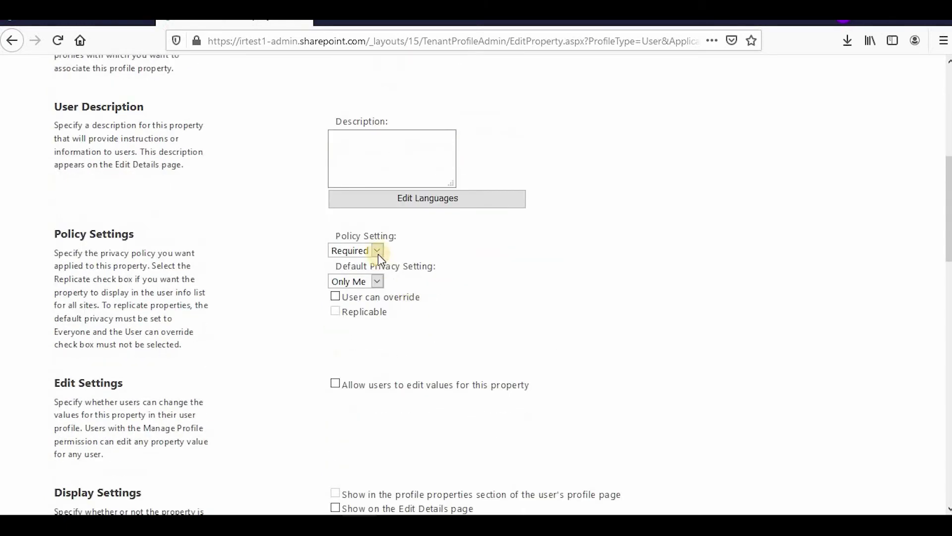
{"action": "left_click", "coordinate": [378, 251]}
{"action": "left_click", "coordinate": [368, 288]}
{"action": "left_click", "coordinate": [376, 281]}
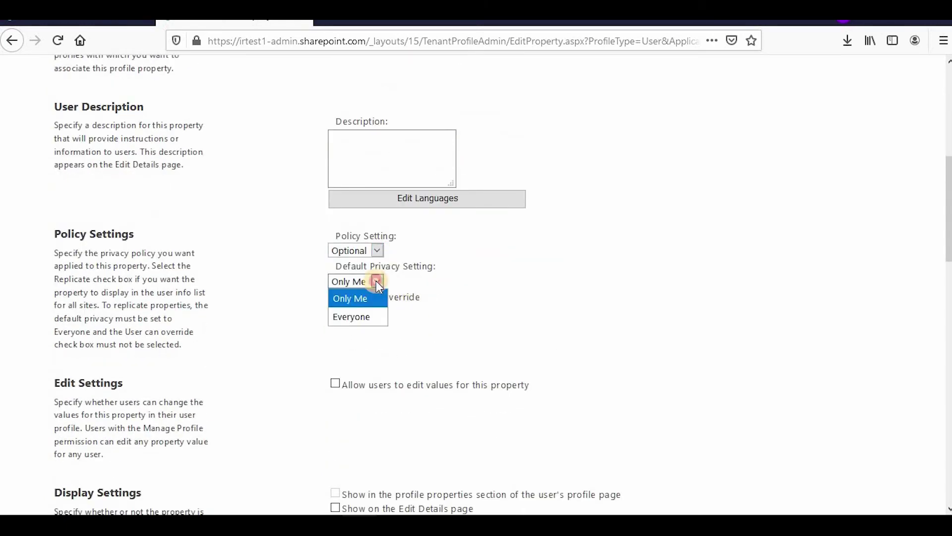
{"action": "left_click", "coordinate": [349, 298]}
{"action": "left_click", "coordinate": [336, 296]}
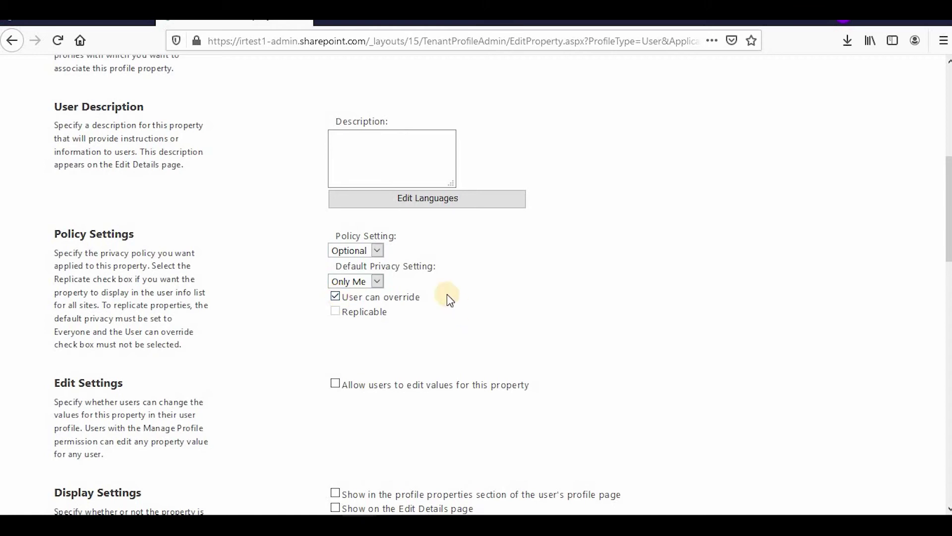
{"action": "scroll", "coordinate": [450, 299], "scroll_direction": "down", "scroll_amount": 2}
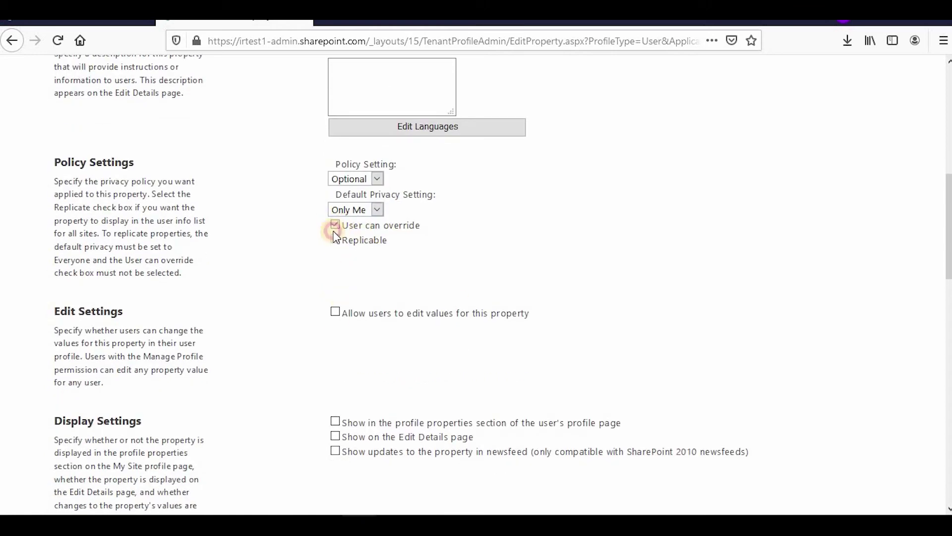
{"action": "left_click", "coordinate": [334, 226]}
{"action": "left_click", "coordinate": [335, 311]}
{"action": "scroll", "coordinate": [451, 314], "scroll_direction": "down", "scroll_amount": 4}
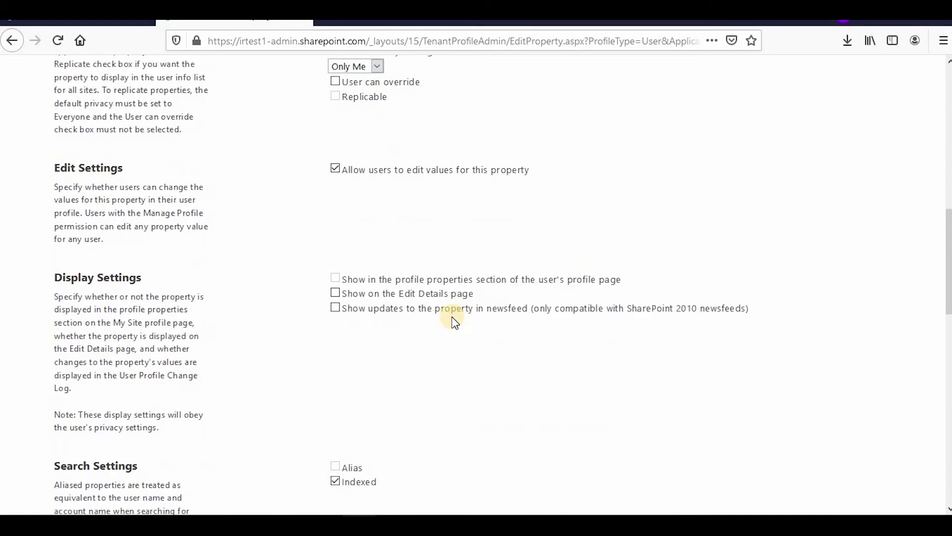
{"action": "left_click", "coordinate": [335, 293]}
{"action": "scroll", "coordinate": [495, 340], "scroll_direction": "down", "scroll_amount": 15}
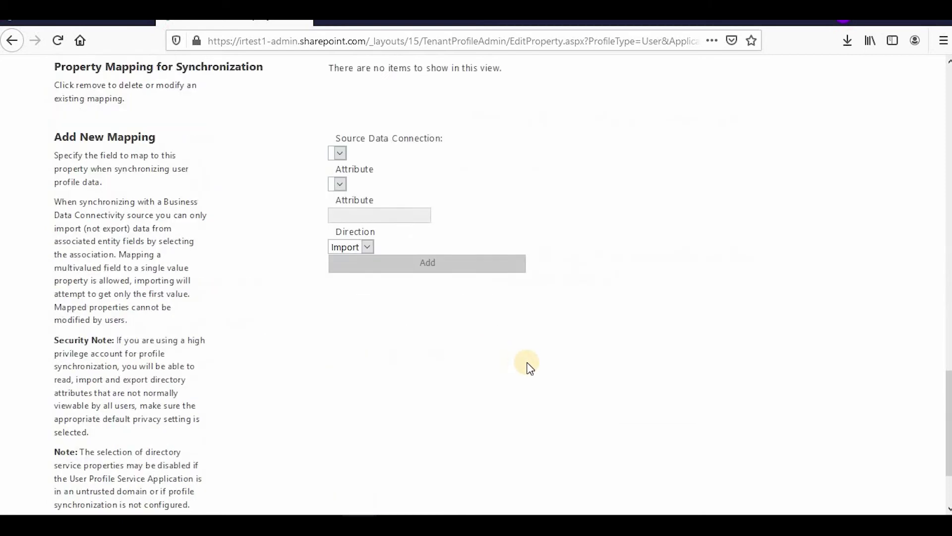
{"action": "scroll", "coordinate": [546, 397], "scroll_direction": "down", "scroll_amount": 3}
{"action": "left_click", "coordinate": [603, 484]}
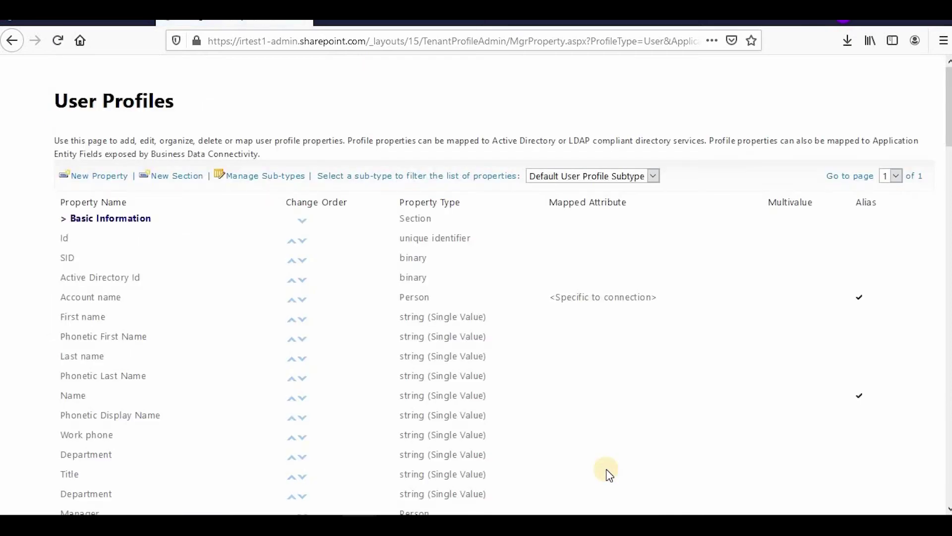
In Manage User Profiles, search for 'test' and open the matching user's options
{"action": "scroll", "coordinate": [327, 377], "scroll_direction": "down", "scroll_amount": 20}
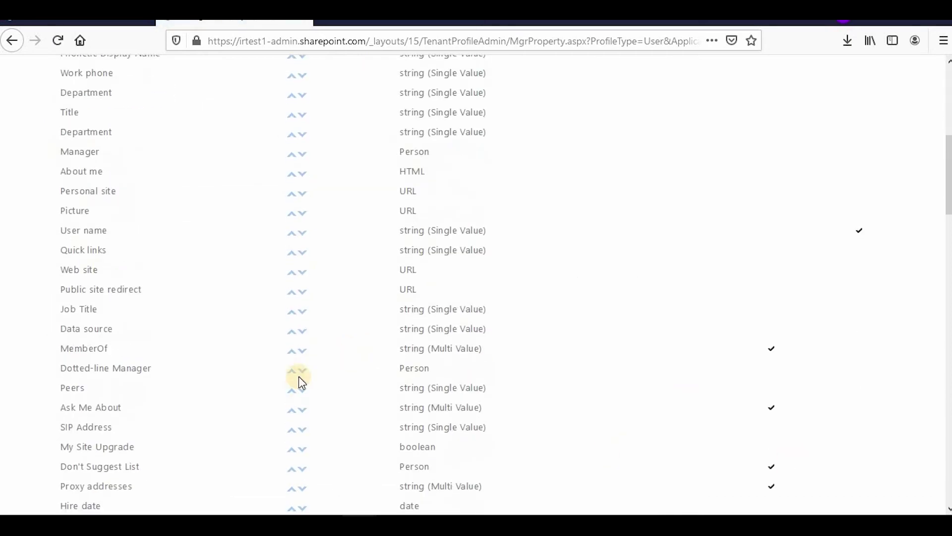
{"action": "scroll", "coordinate": [230, 359], "scroll_direction": "down", "scroll_amount": 10}
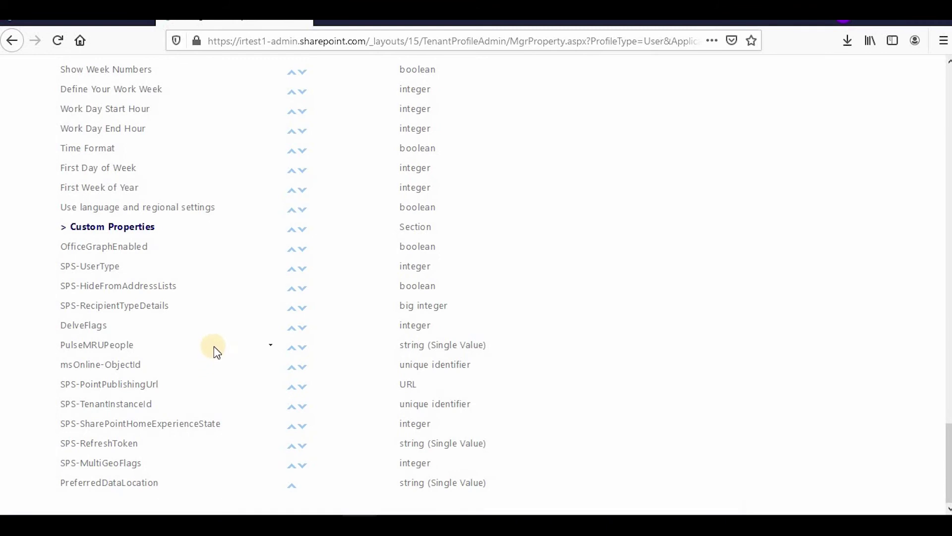
{"action": "scroll", "coordinate": [218, 357], "scroll_direction": "up", "scroll_amount": 9}
{"action": "scroll", "coordinate": [237, 339], "scroll_direction": "up", "scroll_amount": 20}
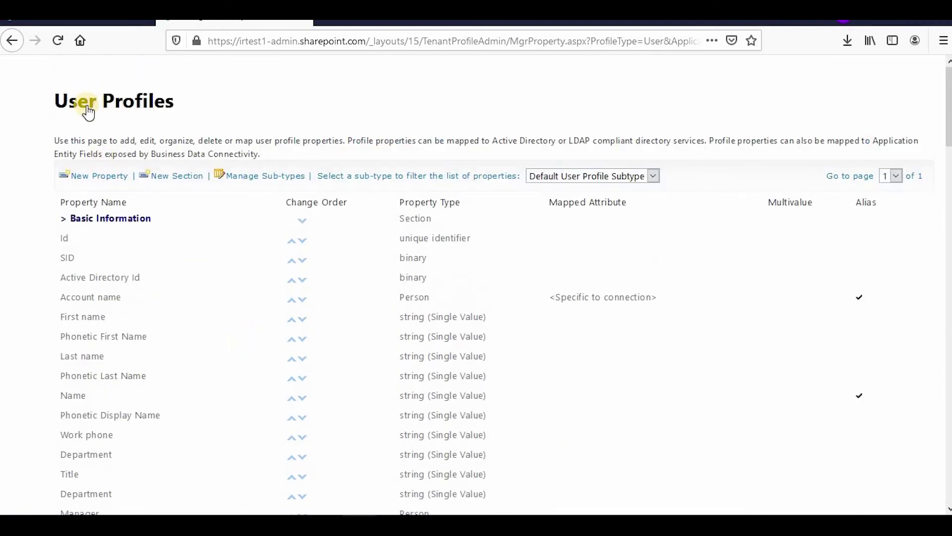
{"action": "left_click", "coordinate": [87, 109]}
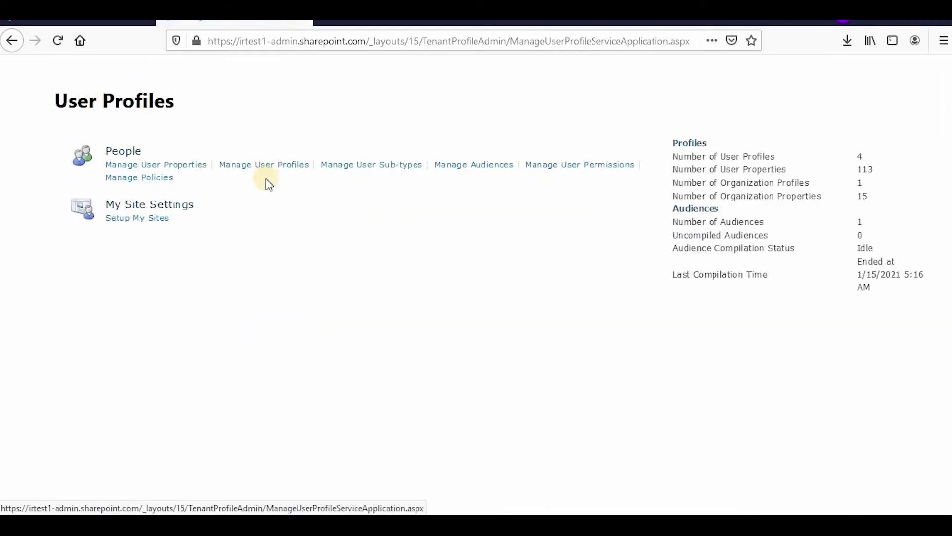
{"action": "left_click", "coordinate": [266, 166]}
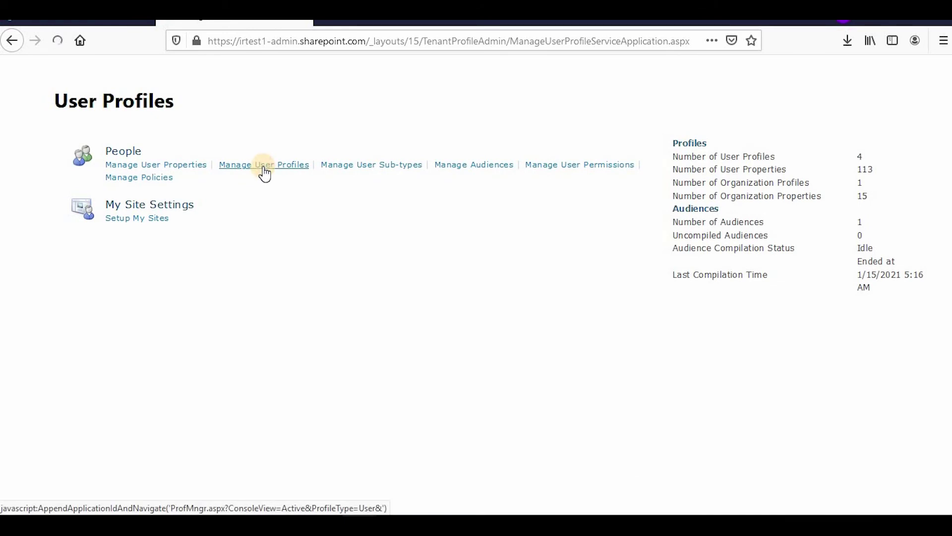
{"action": "left_click", "coordinate": [139, 191]}
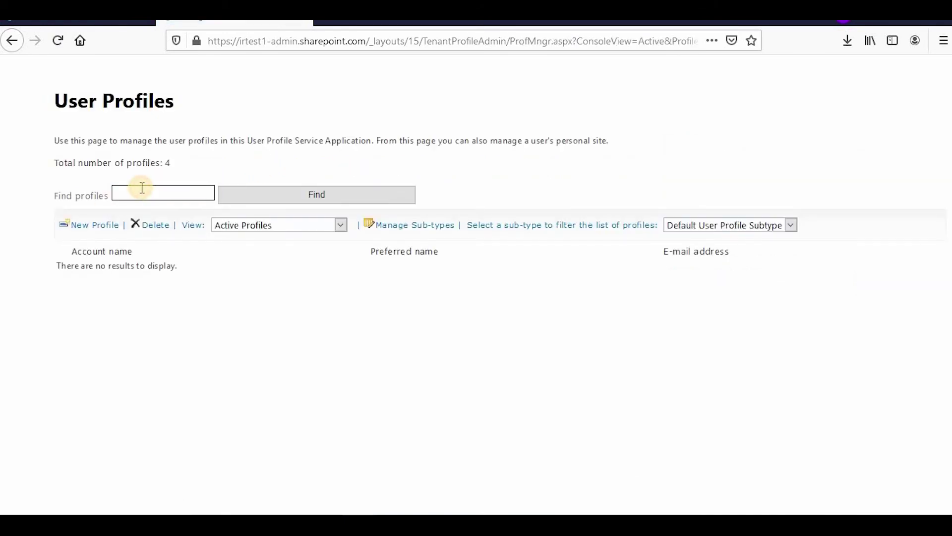
{"action": "type", "text": "test"}
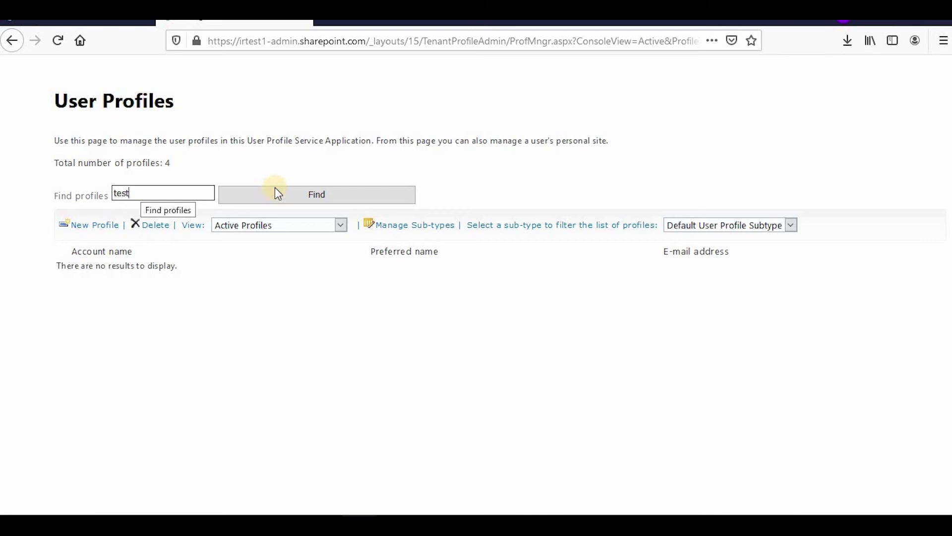
{"action": "left_click", "coordinate": [327, 194]}
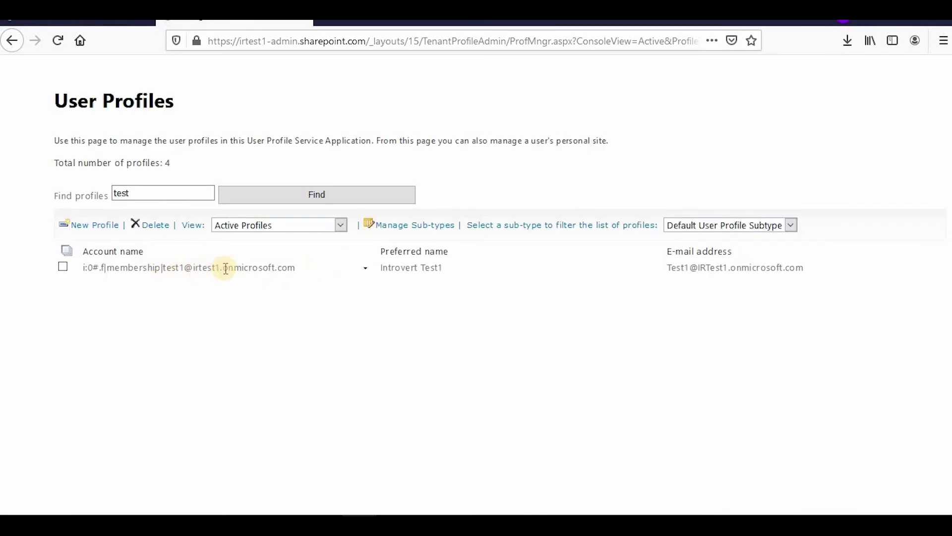
{"action": "left_click", "coordinate": [365, 268]}
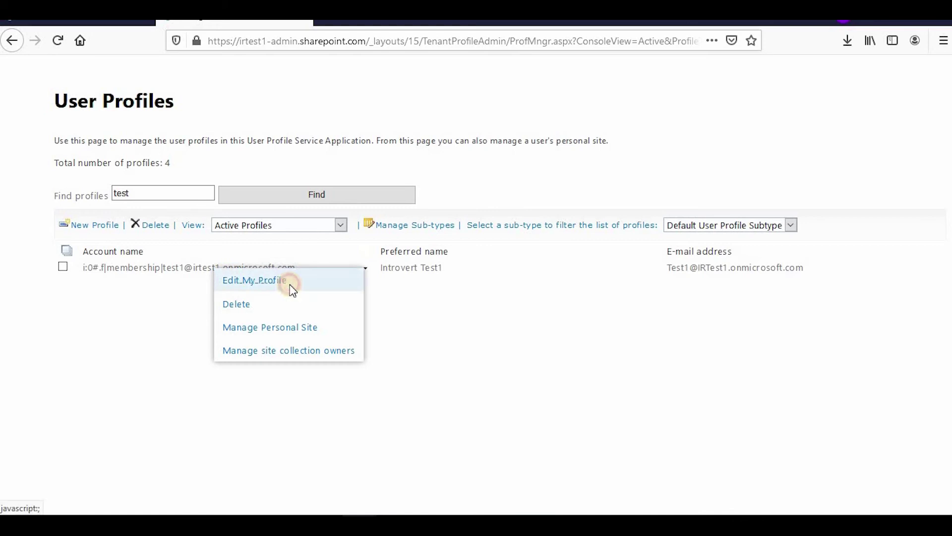
Edit the user's profile with Division1 and Directorate1, then save and close
{"action": "left_click", "coordinate": [291, 283]}
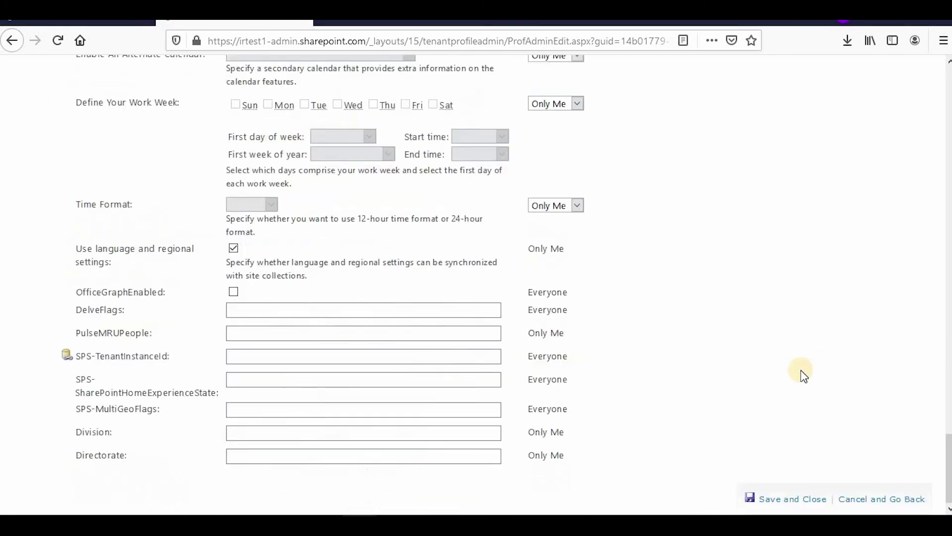
{"action": "left_click", "coordinate": [239, 430]}
{"action": "type", "text": "Division1"}
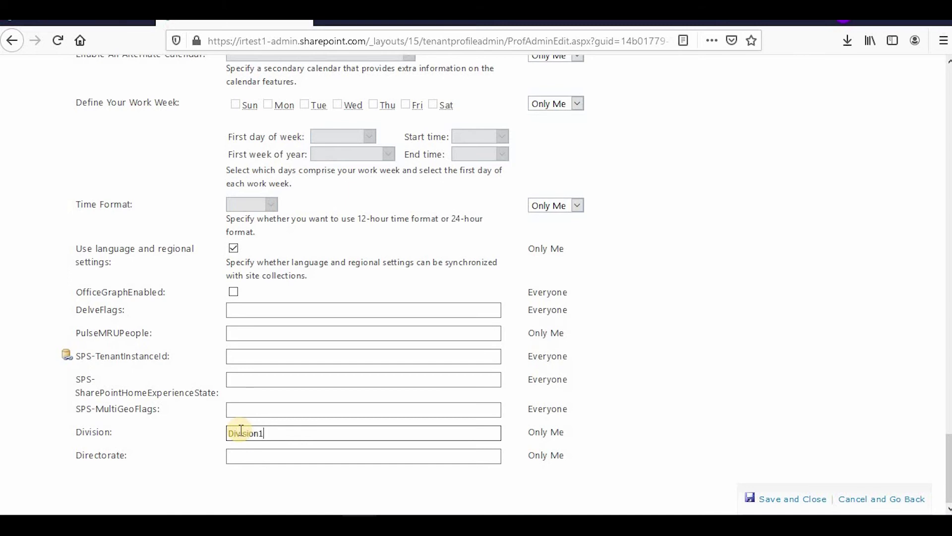
{"action": "key", "text": "Tab"}
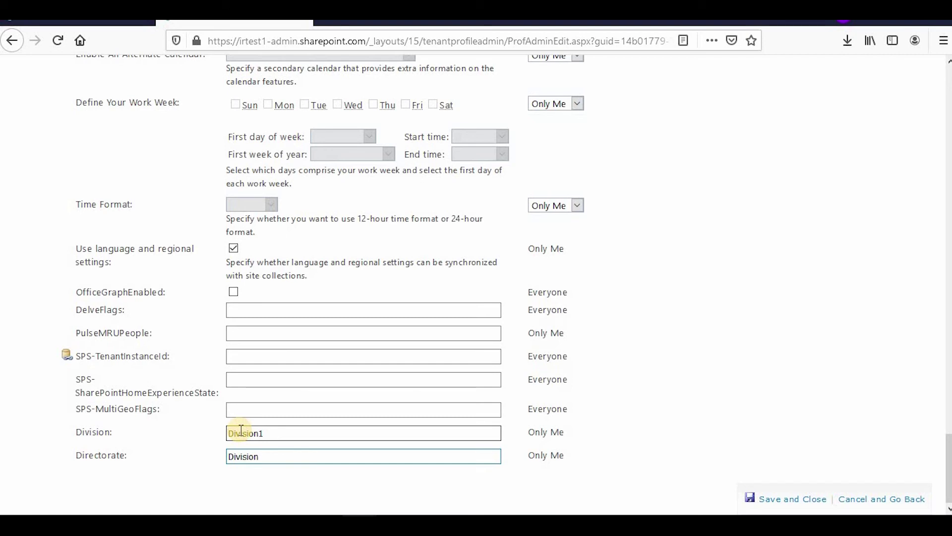
{"action": "key", "text": "Delete"}
{"action": "key", "text": "Delete"}
{"action": "key", "text": "Delete"}
{"action": "key", "text": "Delete"}
{"action": "key", "text": "Delete"}
{"action": "key", "text": "Delete"}
{"action": "type", "text": "rate"}
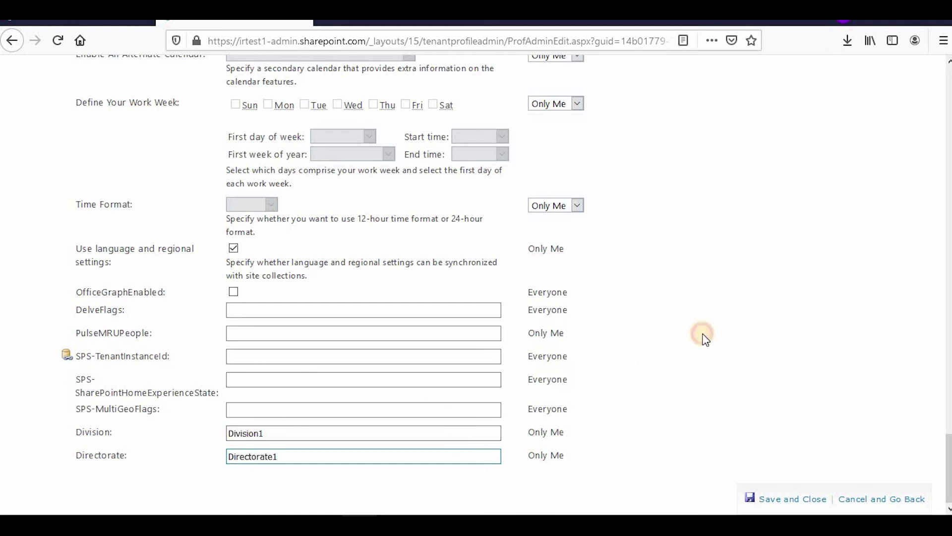
{"action": "type", "text": "1"}
{"action": "left_click", "coordinate": [701, 335]}
{"action": "left_click", "coordinate": [306, 455]}
{"action": "left_click", "coordinate": [805, 500]}
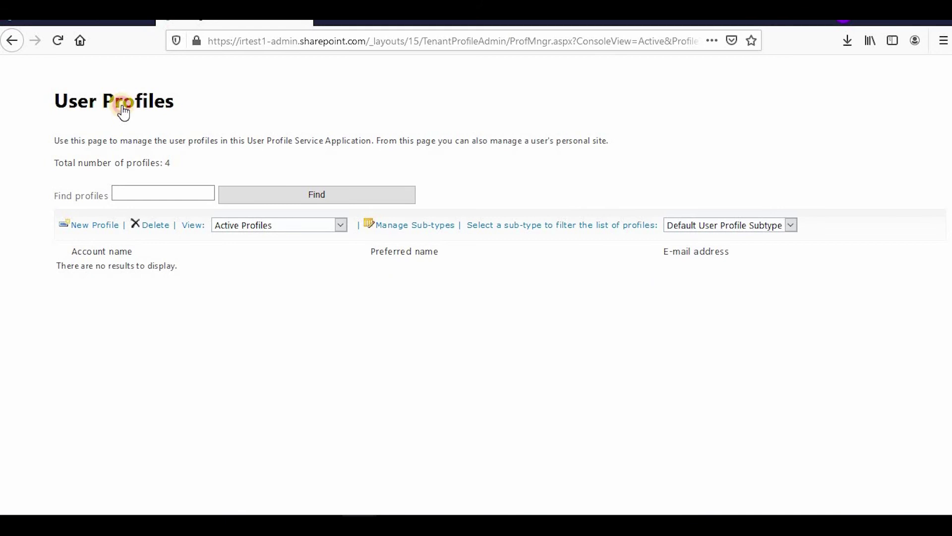
Go to Manage User Properties, find Division under Custom Properties, and open it for editing
{"action": "left_click", "coordinate": [124, 112]}
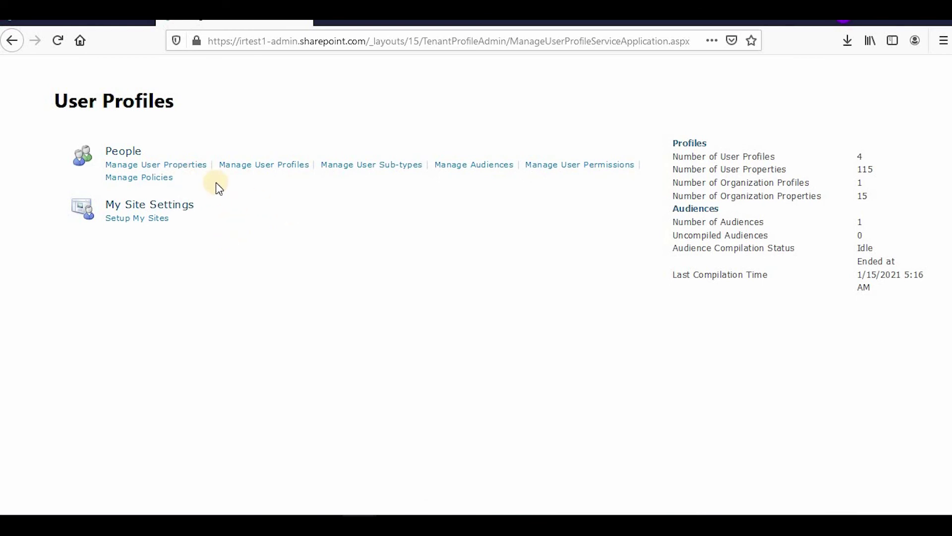
{"action": "left_click", "coordinate": [178, 171]}
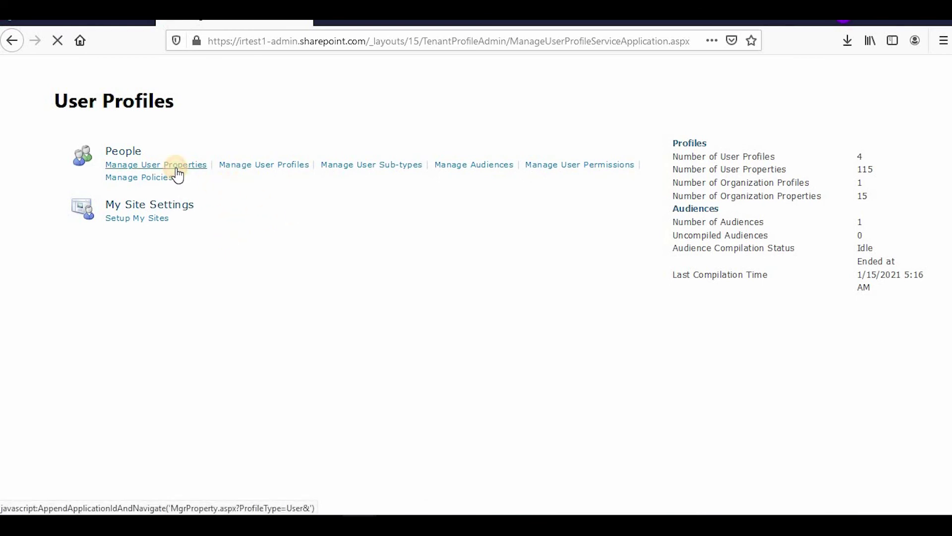
{"action": "scroll", "coordinate": [257, 282], "scroll_direction": "down", "scroll_amount": 20}
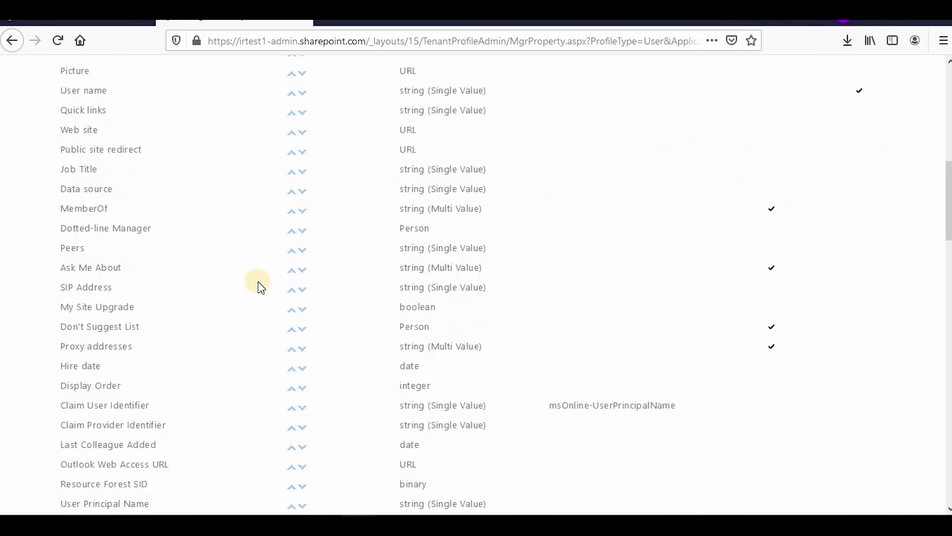
{"action": "scroll", "coordinate": [263, 289], "scroll_direction": "down", "scroll_amount": 15}
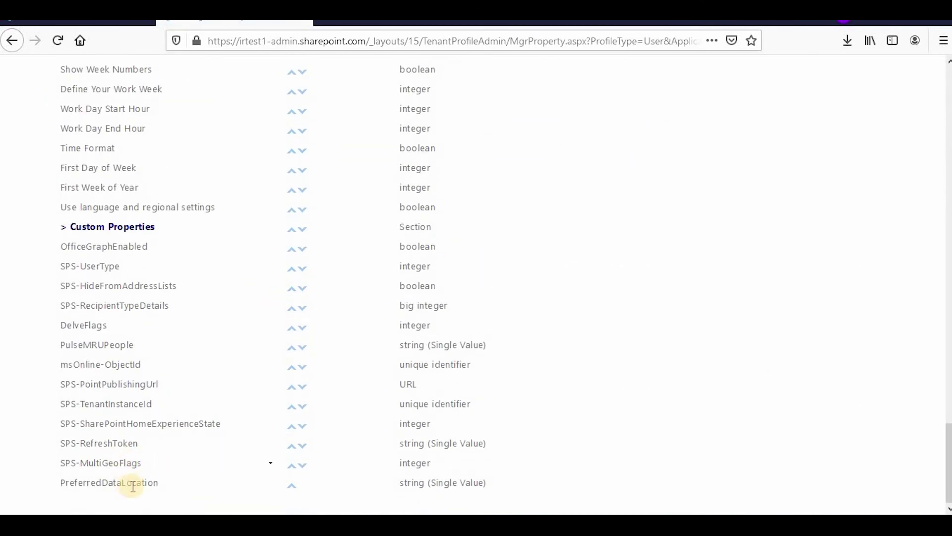
{"action": "scroll", "coordinate": [156, 446], "scroll_direction": "up", "scroll_amount": 8}
{"action": "scroll", "coordinate": [165, 440], "scroll_direction": "down", "scroll_amount": 8}
{"action": "scroll", "coordinate": [194, 426], "scroll_direction": "up", "scroll_amount": 10}
{"action": "scroll", "coordinate": [195, 421], "scroll_direction": "up", "scroll_amount": 10}
{"action": "scroll", "coordinate": [199, 418], "scroll_direction": "up", "scroll_amount": 15}
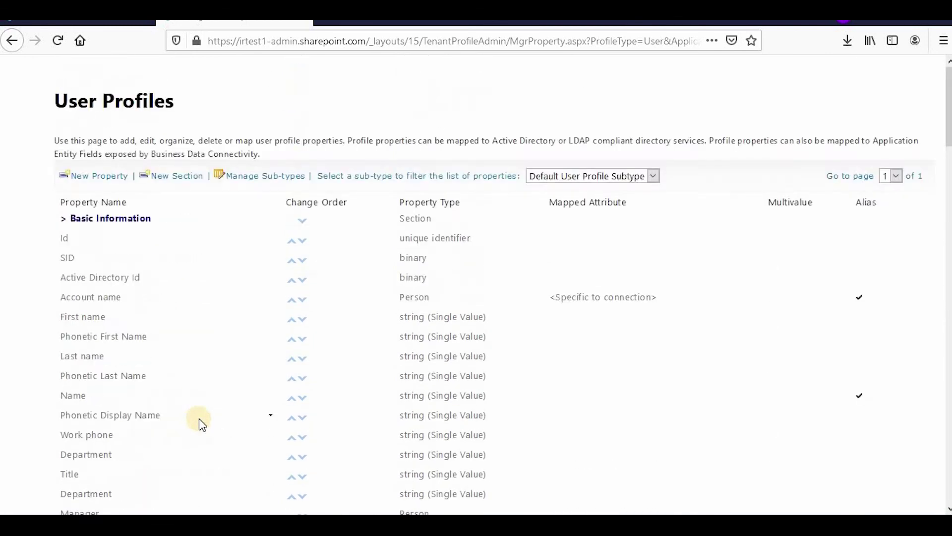
{"action": "scroll", "coordinate": [198, 418], "scroll_direction": "down", "scroll_amount": 20}
{"action": "left_click", "coordinate": [270, 464]}
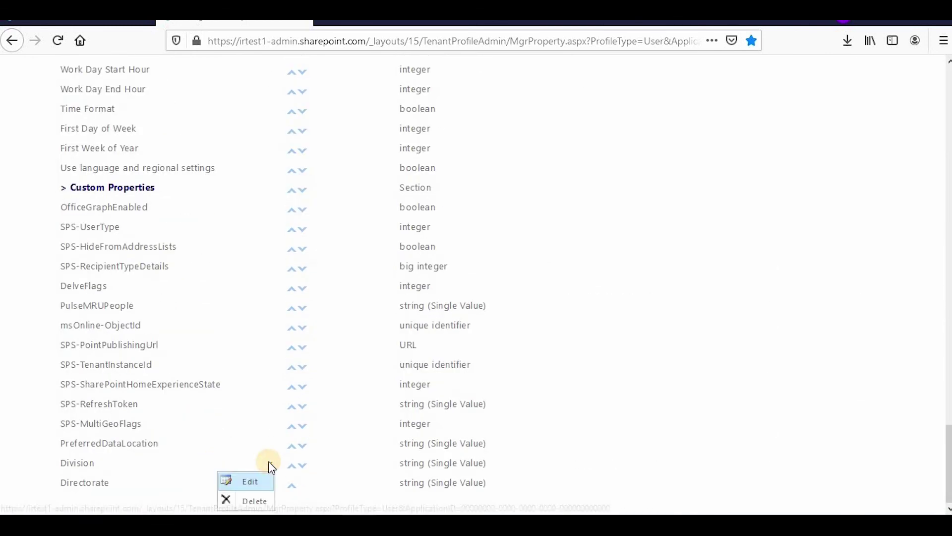
{"action": "left_click", "coordinate": [250, 484]}
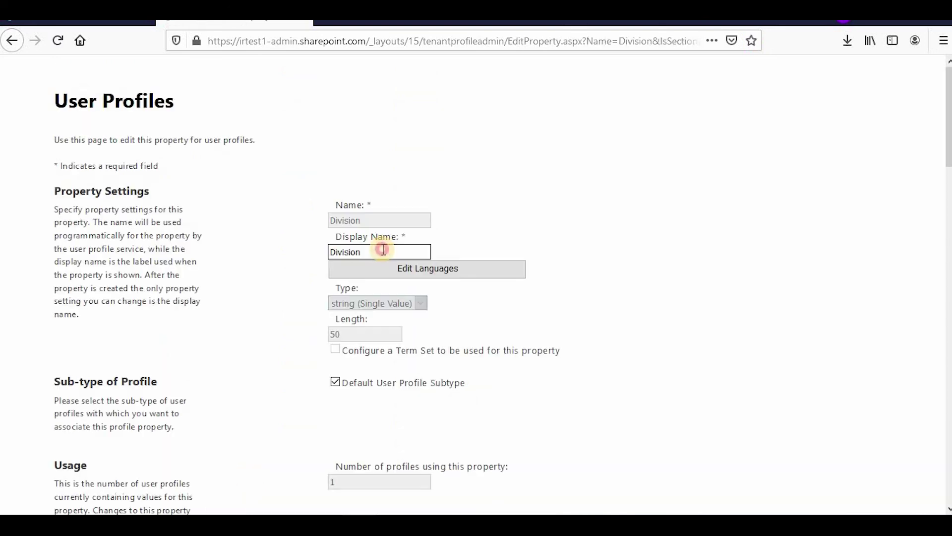
Review the Division property's settings and confirm them unchanged with OK
{"action": "scroll", "coordinate": [410, 272], "scroll_direction": "down", "scroll_amount": 3}
{"action": "scroll", "coordinate": [413, 272], "scroll_direction": "down", "scroll_amount": 4}
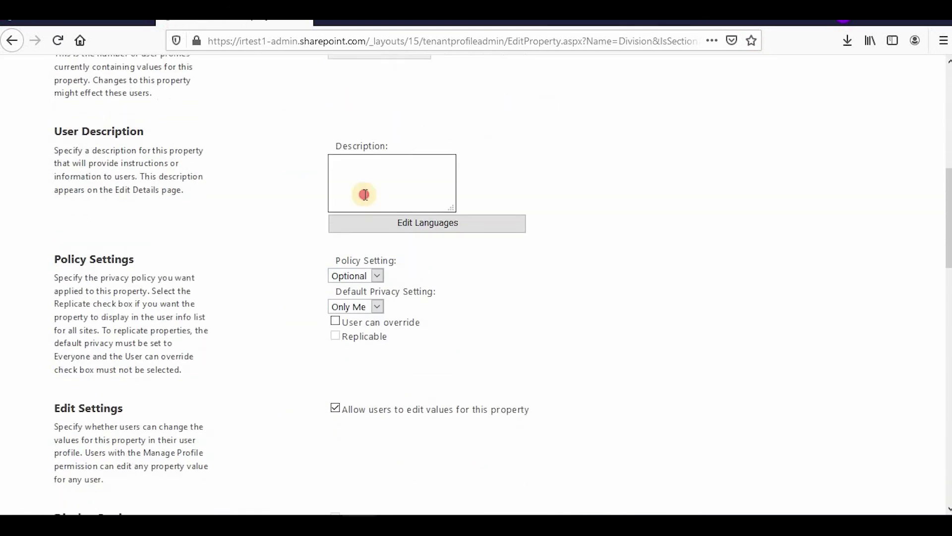
{"action": "scroll", "coordinate": [501, 247], "scroll_direction": "down", "scroll_amount": 3}
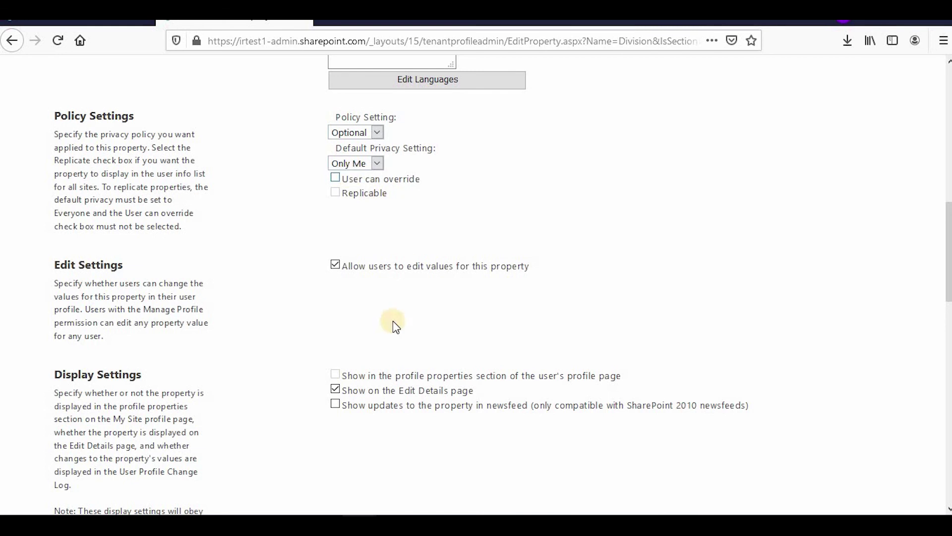
{"action": "scroll", "coordinate": [389, 263], "scroll_direction": "down", "scroll_amount": 8}
{"action": "scroll", "coordinate": [391, 257], "scroll_direction": "down", "scroll_amount": 2}
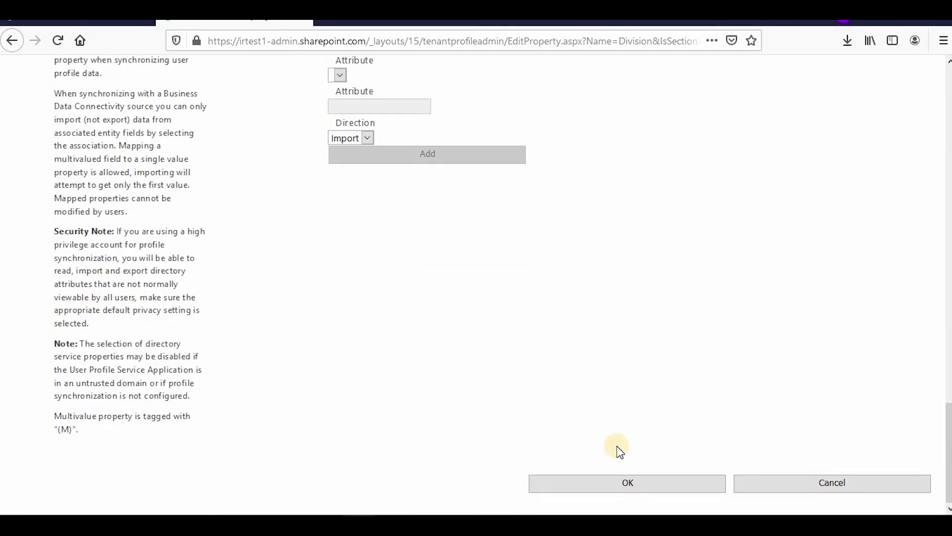
{"action": "left_click", "coordinate": [626, 483]}
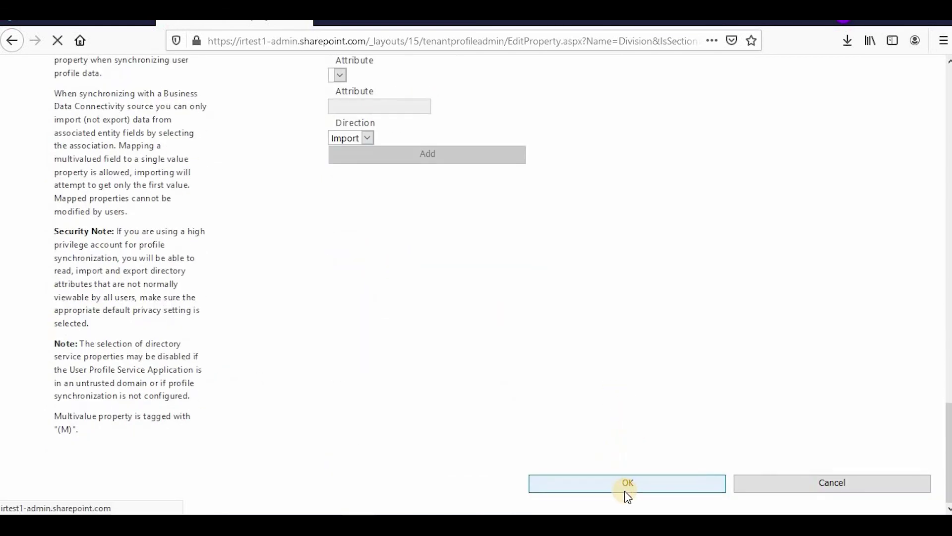